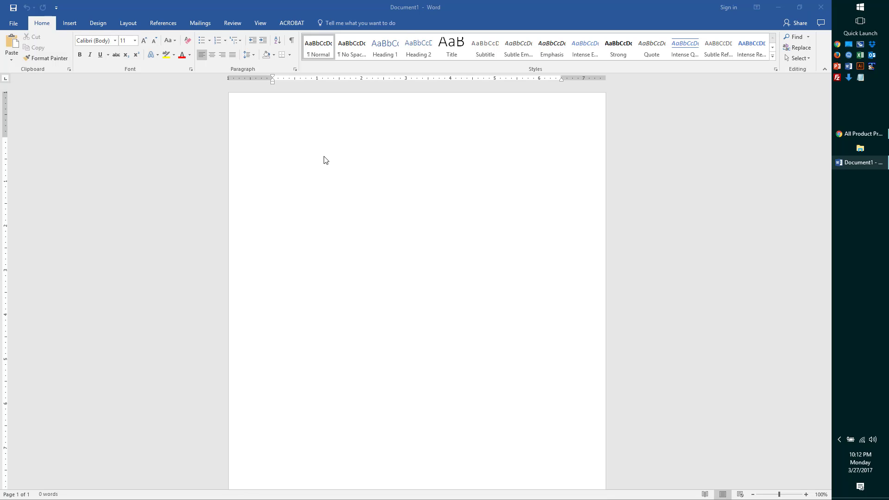
# Make the blank Word document the active window
pyautogui.click(328, 167)
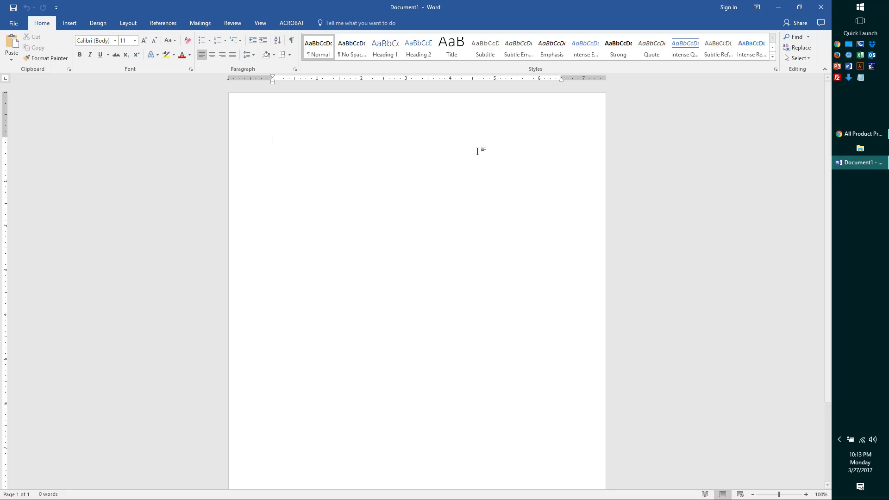
# Bring up the ScriptDoll profiles page in Chrome and expand the SCRIPTS list in the sidebar
pyautogui.click(864, 133)
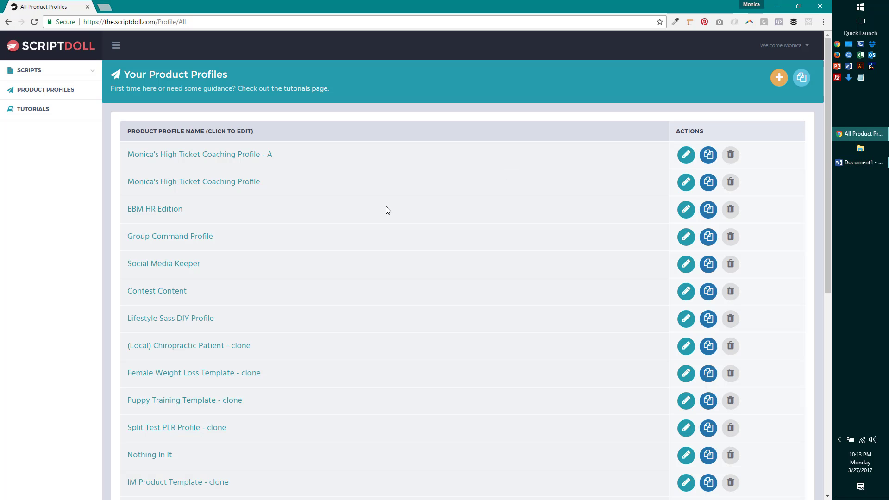
pyautogui.click(28, 70)
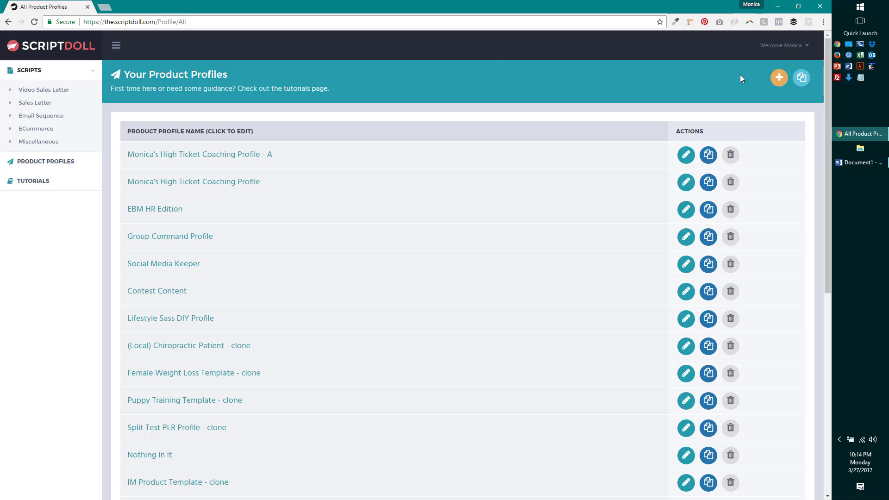
# Copy the ScriptDoll-authored 'ScriptDoll Software Customer Profile' into my profiles
pyautogui.click(801, 79)
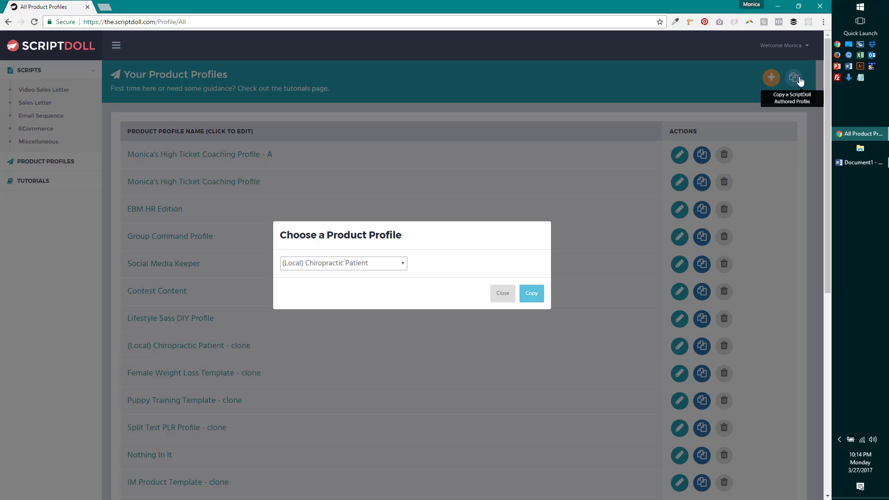
pyautogui.click(402, 263)
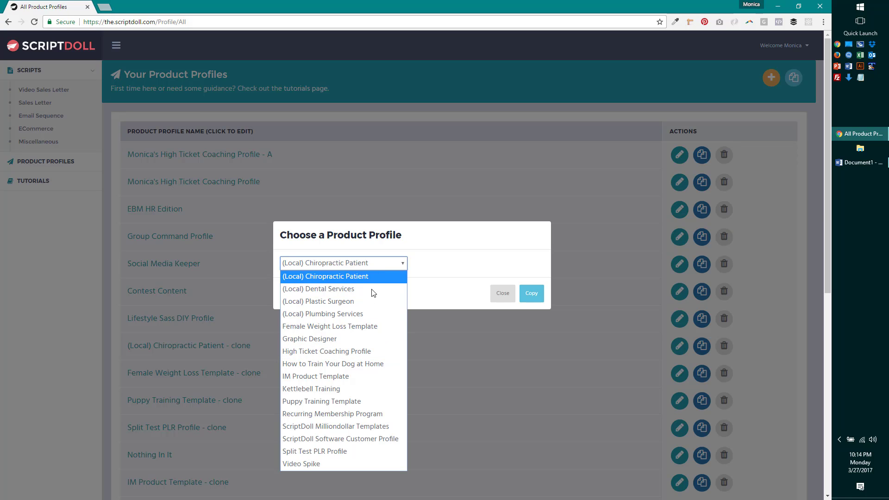
pyautogui.click(360, 440)
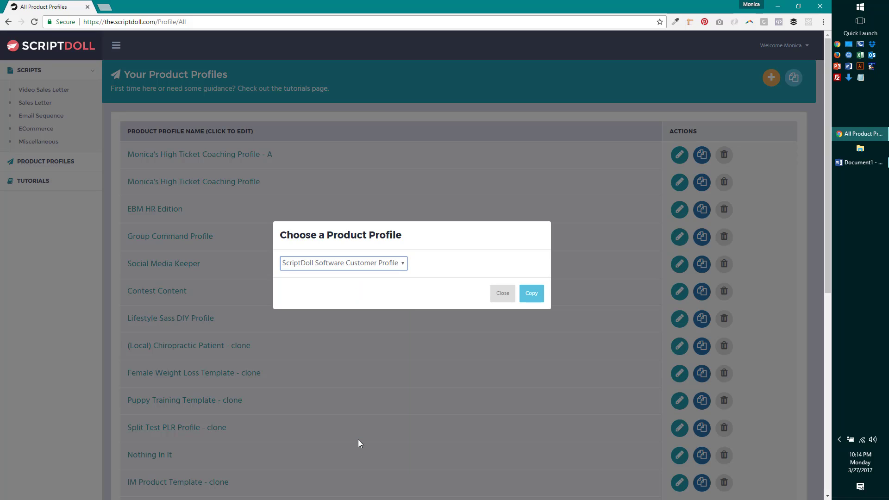
pyautogui.click(531, 299)
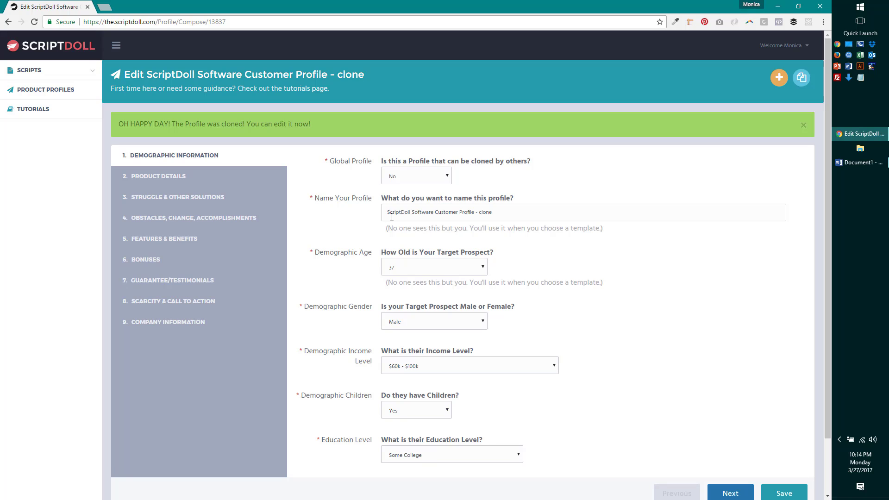
# Replace the profile name's ' - clone' suffix with 'for Demo Video'
pyautogui.moveTo(520, 219); pyautogui.dragTo(475, 216)
pyautogui.press('BackSpace')
pyautogui.write('for Demo Video')
# On Product Details, set the speaker name to just Monica
pyautogui.click(722, 492)
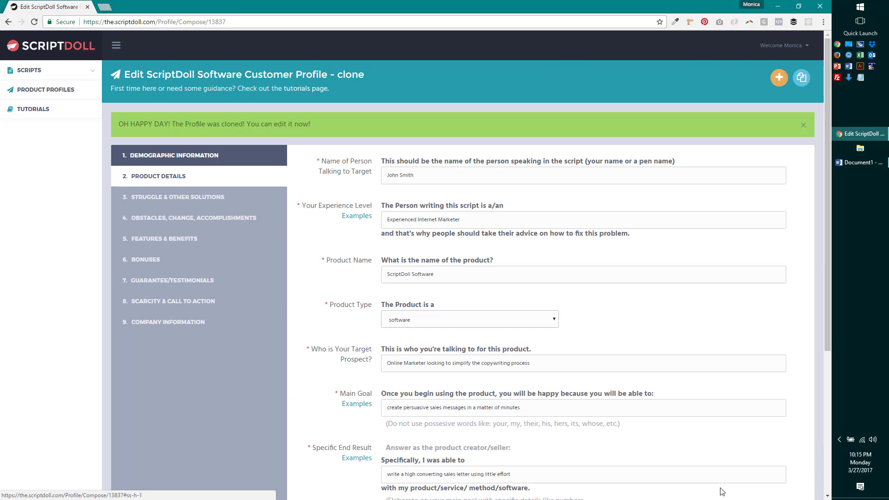
pyautogui.moveTo(660, 175); pyautogui.dragTo(307, 180)
pyautogui.write('Monica Snyder')
pyautogui.hotkey('shift', 'Left')
pyautogui.hotkey('shift', 'Left')
pyautogui.hotkey('shift', 'Left')
pyautogui.hotkey('shift', 'Left')
pyautogui.hotkey('shift', 'Left')
pyautogui.hotkey('shift', 'Left')
pyautogui.press('BackSpace')
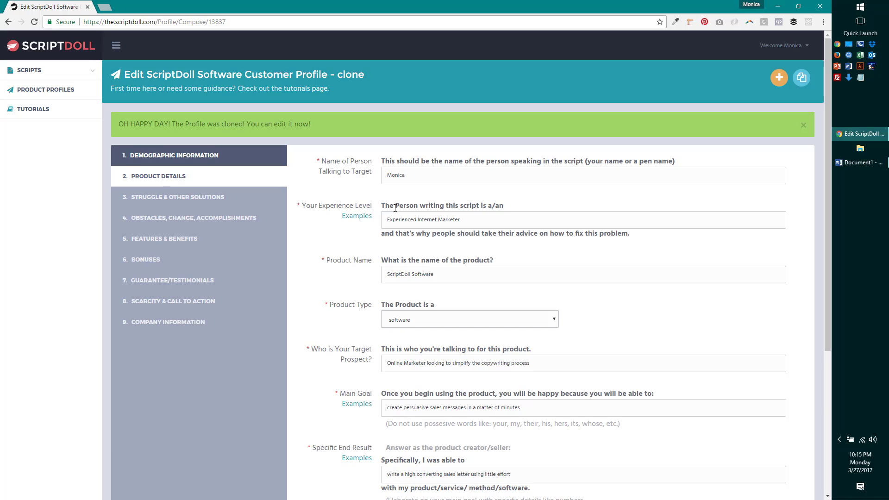
# Change the speaker's experience to 'Experienced Software Developer'
pyautogui.scroll(-1, 387, 203)
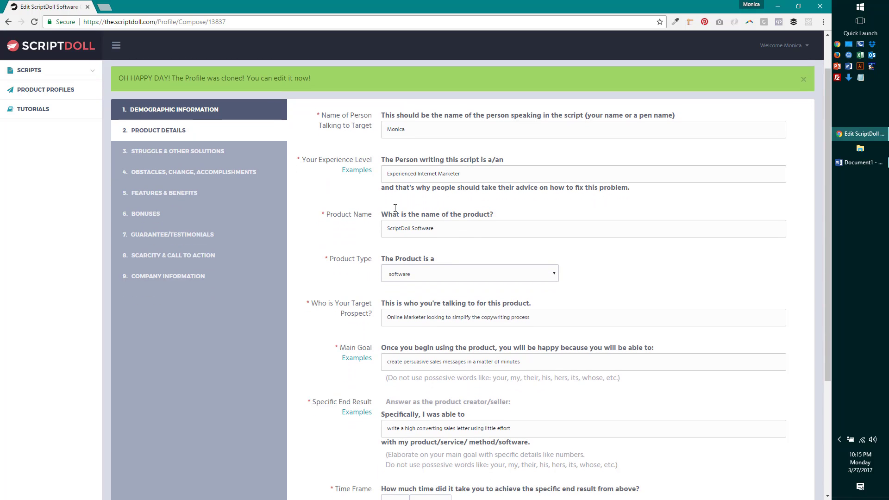
pyautogui.doubleClick(448, 168)
pyautogui.click(479, 169)
pyautogui.write('& Software Developer')
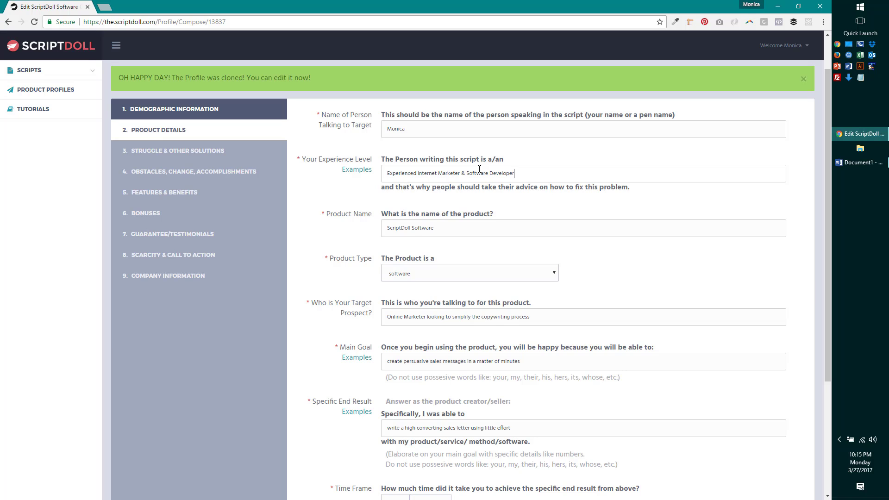
pyautogui.moveTo(469, 173); pyautogui.dragTo(418, 173)
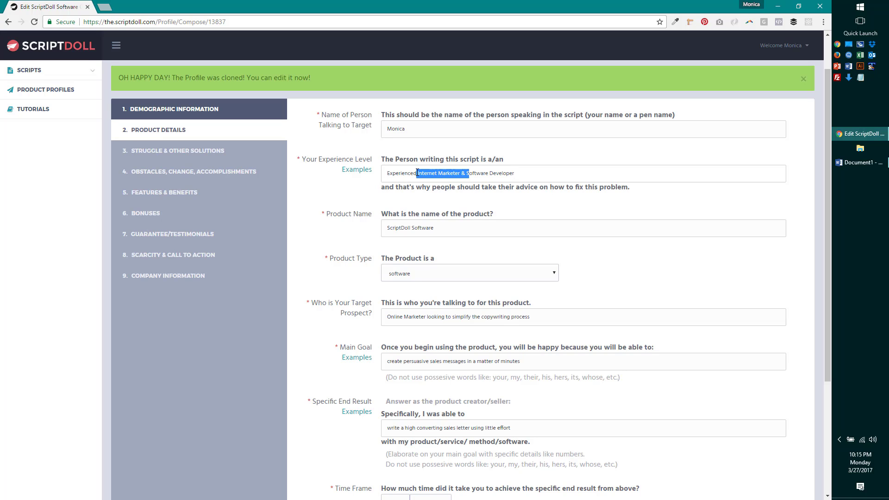
pyautogui.press('BackSpace')
pyautogui.write('S')
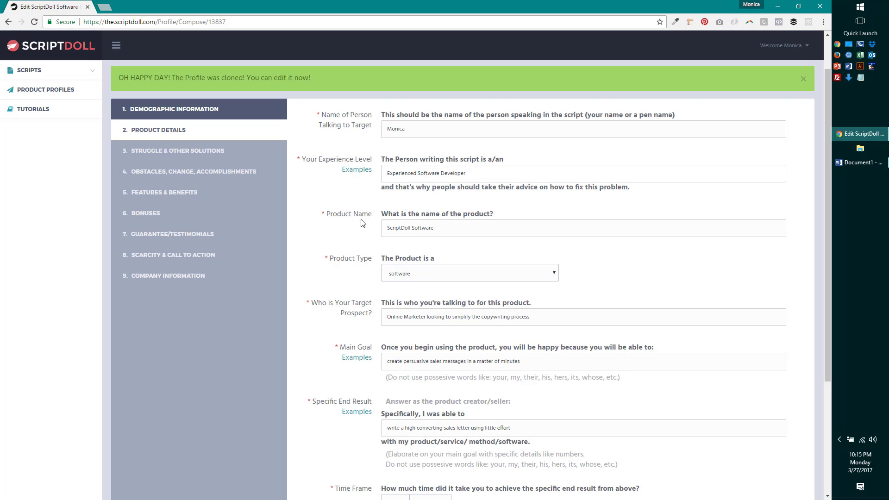
# Shorten the product name to ScriptDoll, keep software as the product type, and continue
pyautogui.doubleClick(456, 236)
pyautogui.press('BackSpace')
pyautogui.click(416, 280)
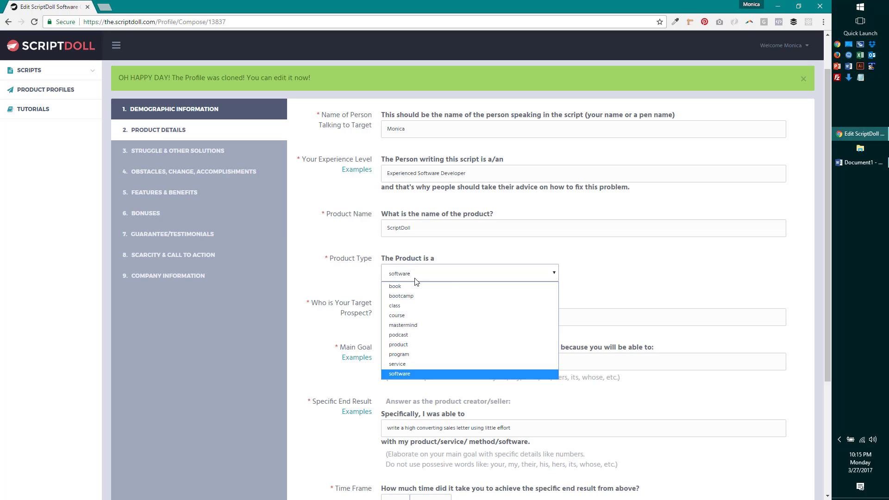
pyautogui.click(453, 373)
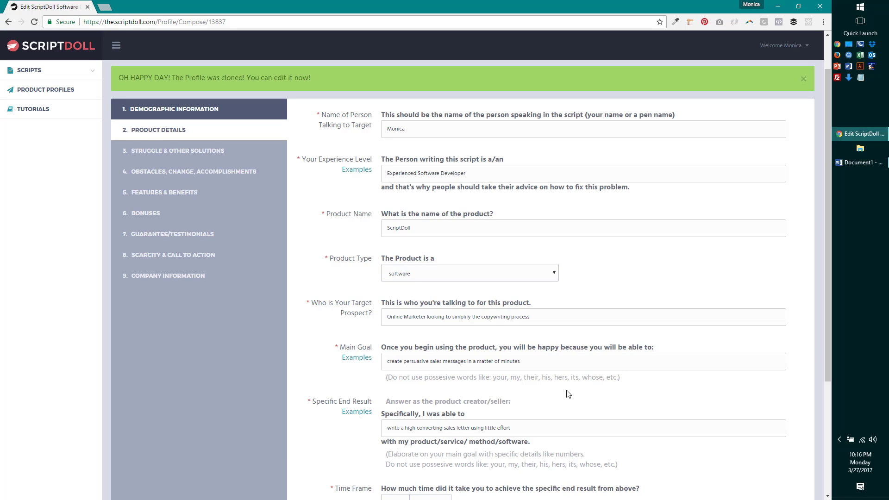
pyautogui.scroll(-3, 567, 392)
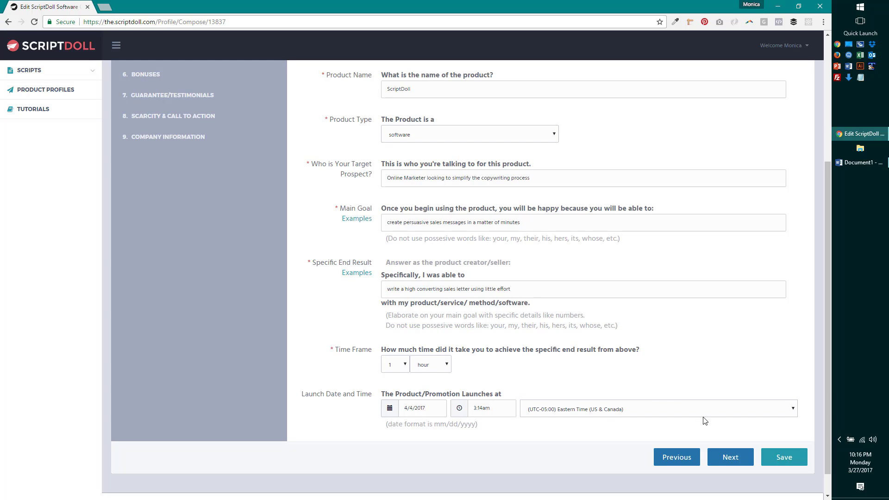
pyautogui.click(731, 457)
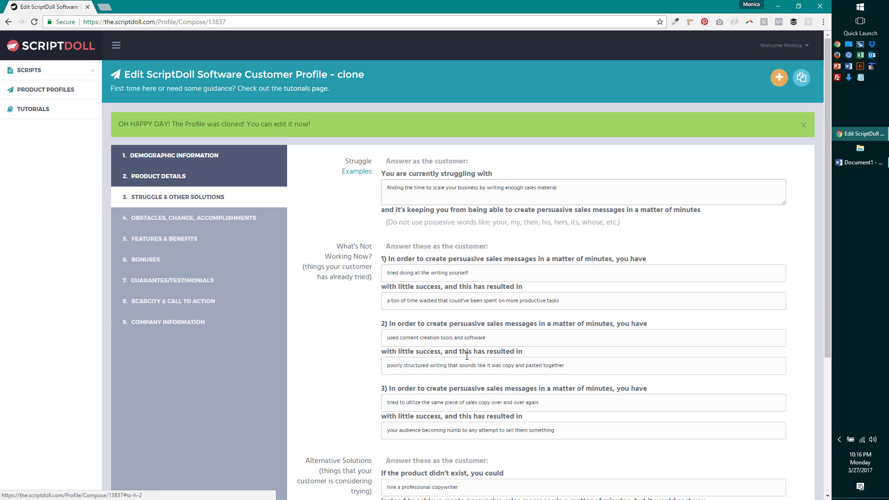
# Change the copywriter cost to 5000.00 and the copywriting courses cost to 1000.00
pyautogui.scroll(-1, 466, 356)
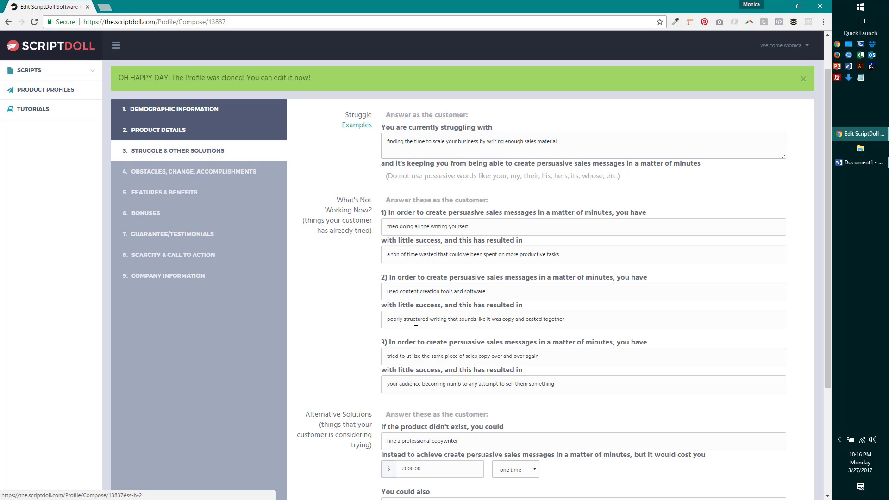
pyautogui.scroll(-3, 461, 336)
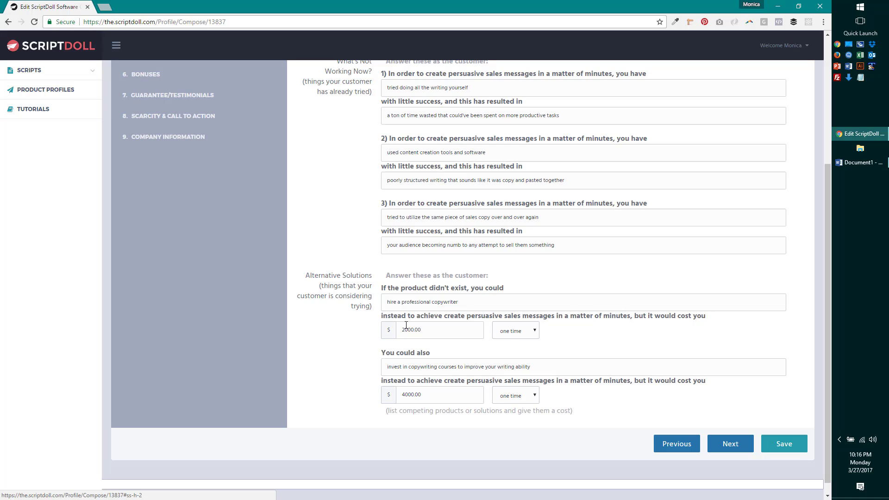
pyautogui.moveTo(405, 329); pyautogui.dragTo(399, 333)
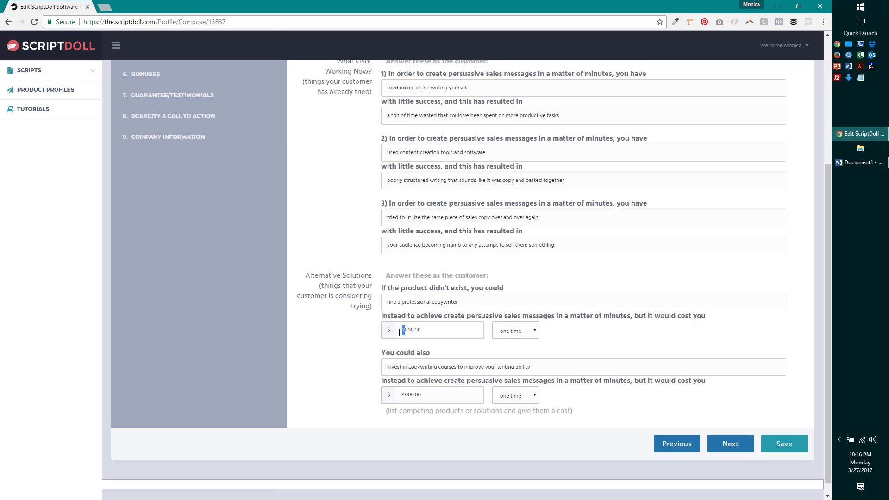
pyautogui.write('5')
pyautogui.moveTo(405, 395); pyautogui.dragTo(401, 395)
pyautogui.write('1')
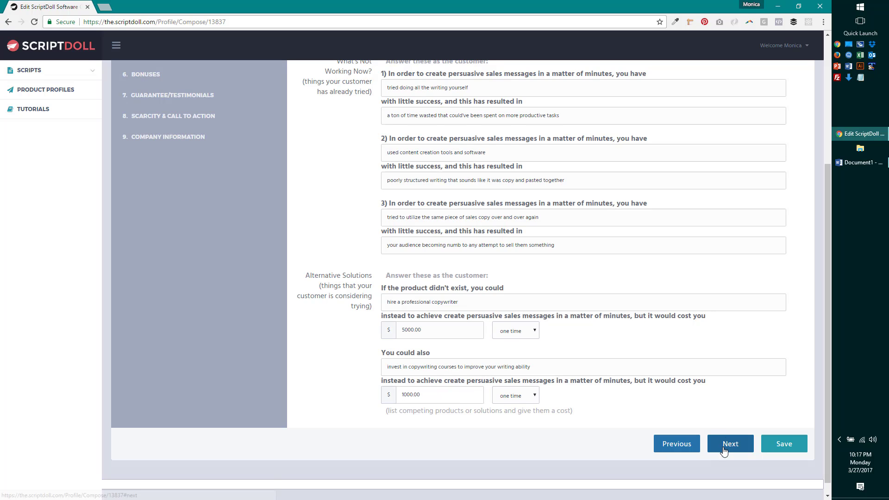
# Advance through Obstacles, Change, Accomplishments unchanged to reach Features & Benefits
pyautogui.click(725, 446)
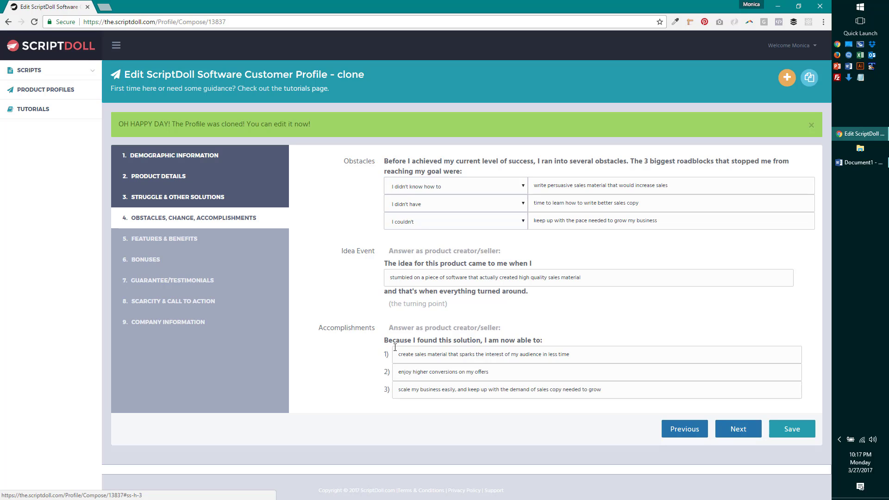
pyautogui.click(738, 429)
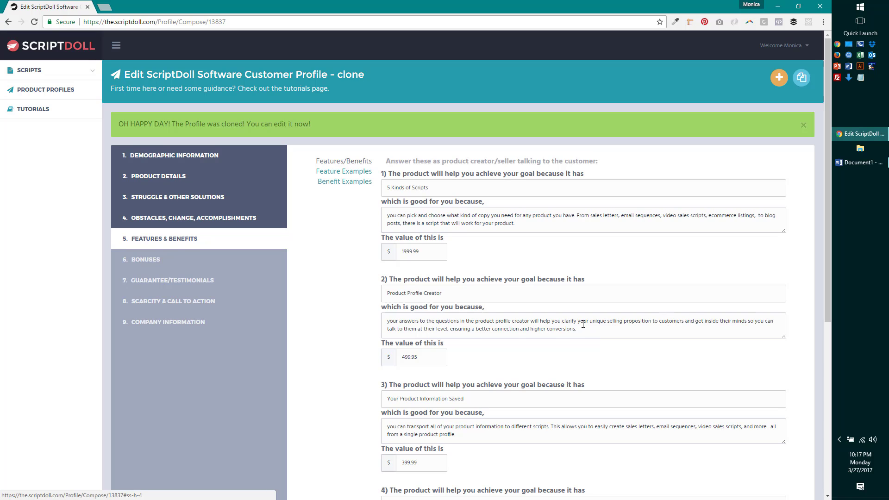
# Append ', ensuring a consistant brand voice' to feature 3's explanation and go to Bonuses
pyautogui.scroll(-3, 583, 324)
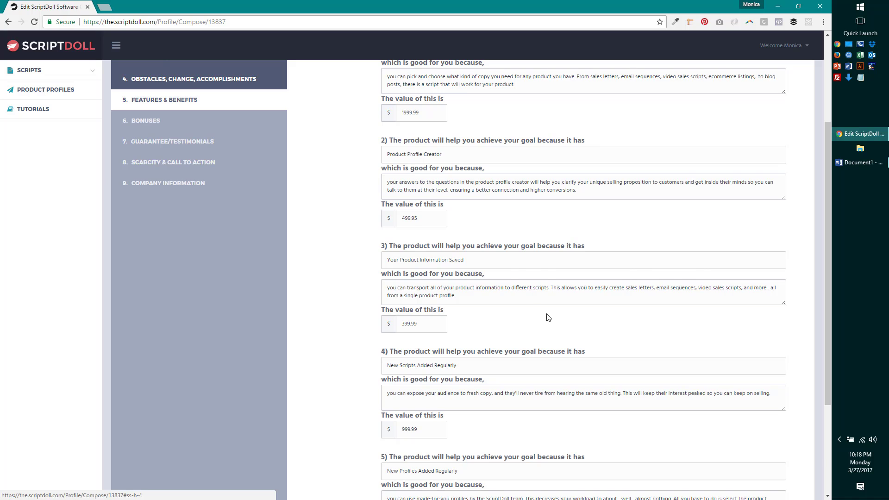
pyautogui.scroll(-2, 482, 297)
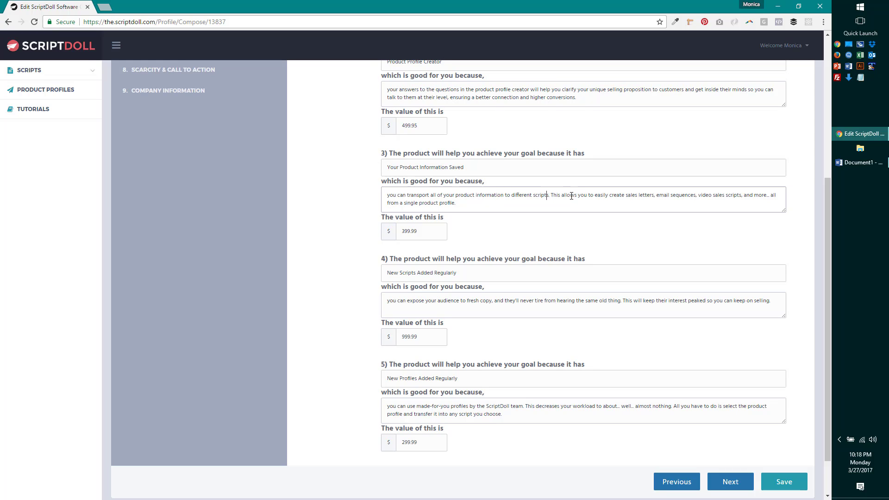
pyautogui.write(', ensuring a consistant brand voice')
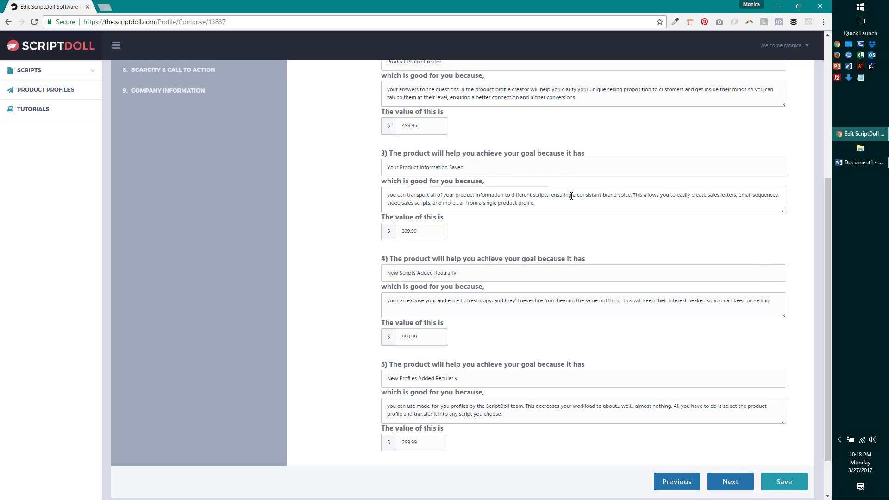
pyautogui.click(734, 487)
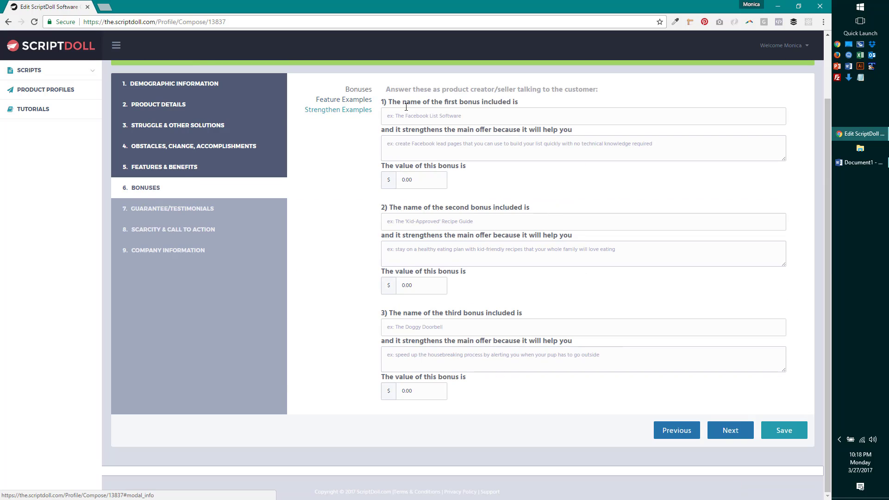
pyautogui.click(725, 435)
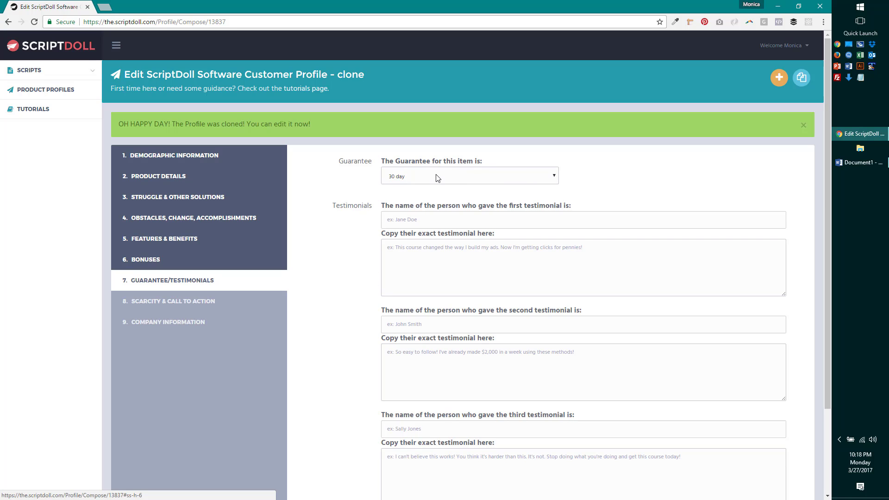
pyautogui.click(438, 178)
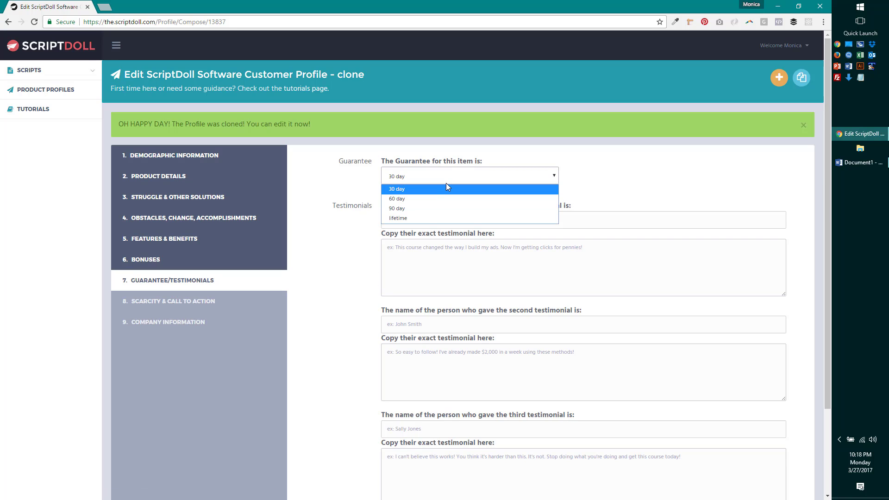
pyautogui.click(446, 182)
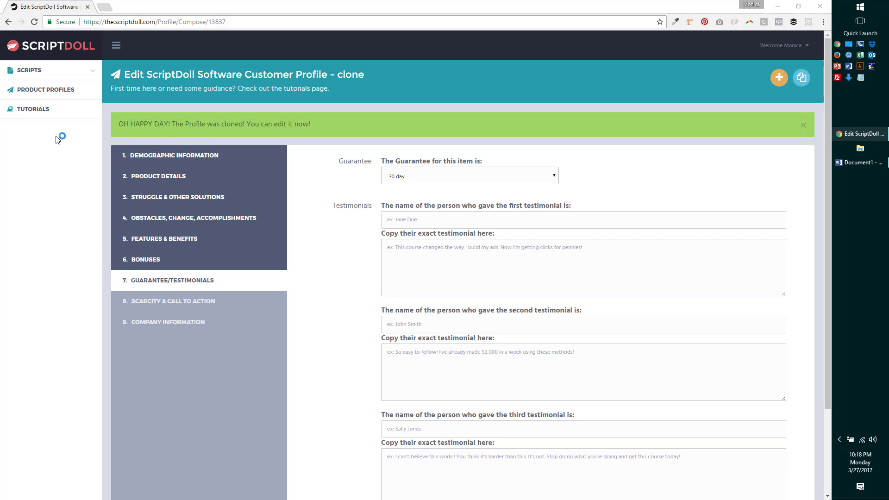
pyautogui.write('Chris Beatty')
pyautogui.click(454, 265)
pyautogui.hotkey('ctrl', 'v')
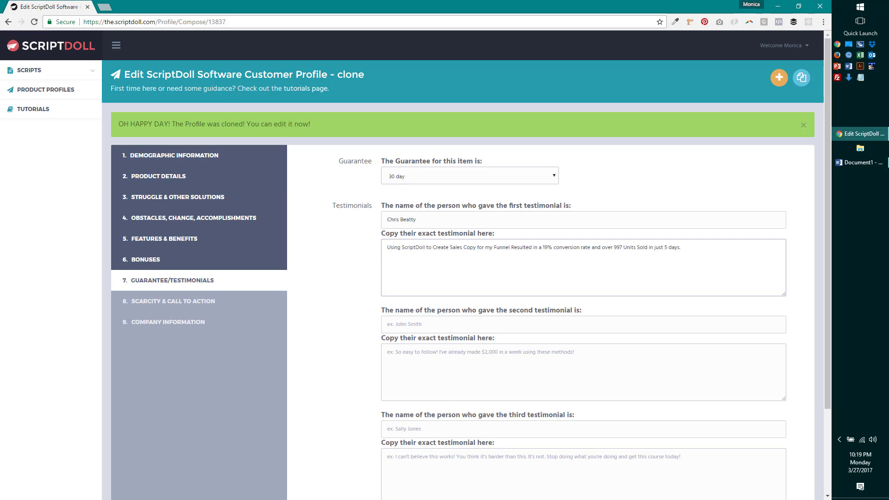
pyautogui.hotkey('alt', 'Tab')
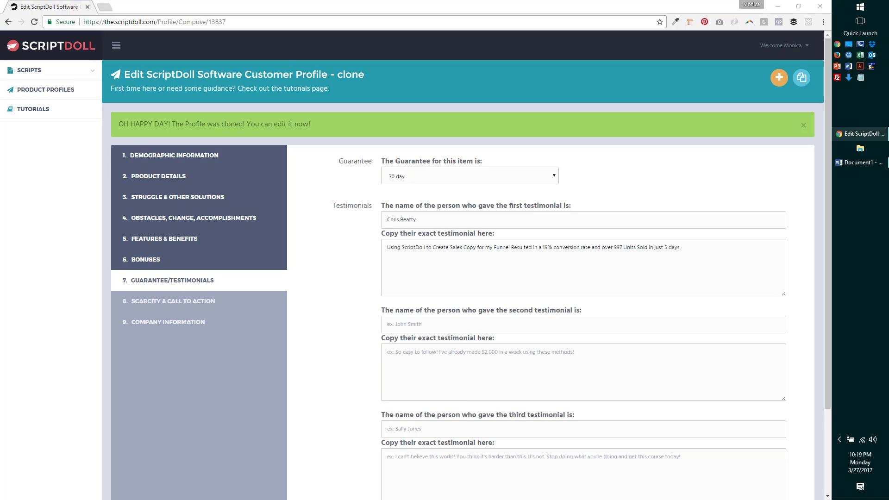
pyautogui.click(441, 325)
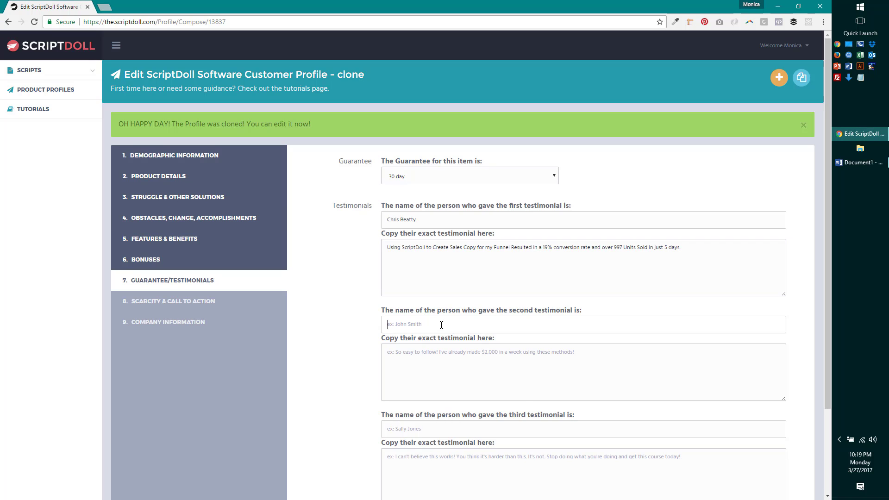
pyautogui.hotkey('ctrl', 'v')
pyautogui.hotkey('alt', 'Tab')
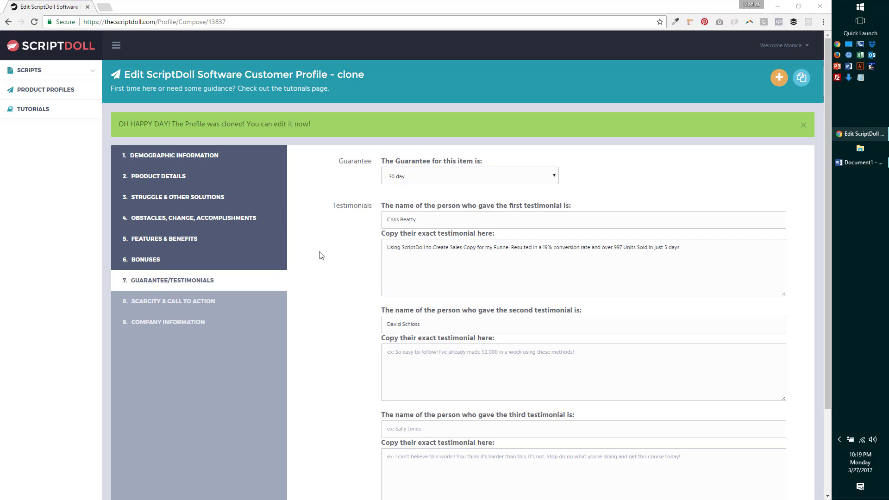
pyautogui.click(433, 360)
pyautogui.write("I don't know why you wouldn't get ScriptDoll. It's very easy to use. This does 90% of the work for you. I absolutely love ScriptDoll. It gets my recommendation.")
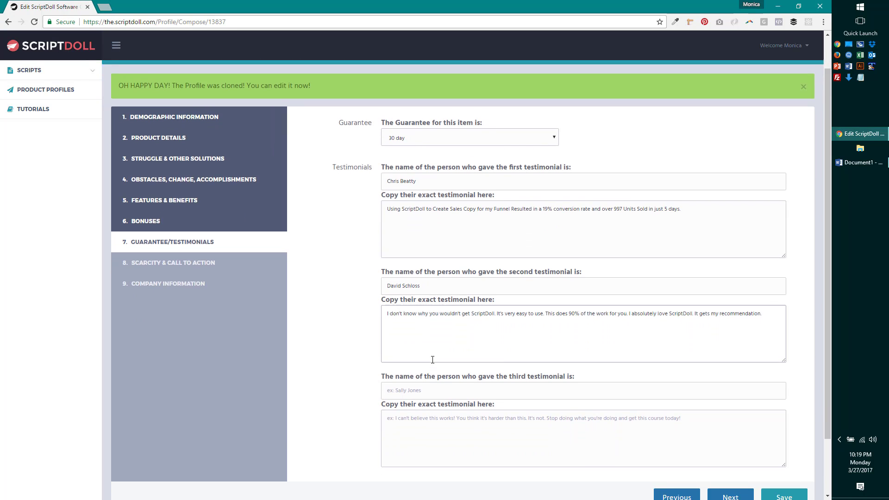
pyautogui.scroll(-1, 432, 360)
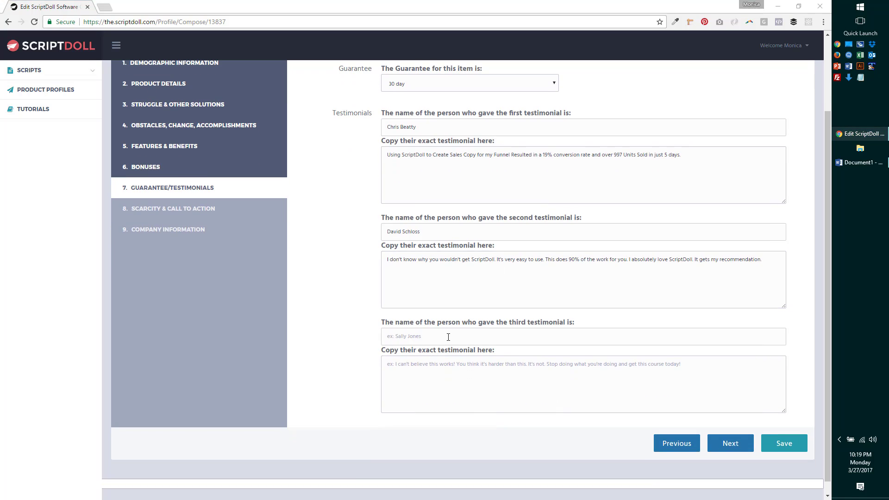
pyautogui.click(407, 337)
pyautogui.write('Don Wilson')
pyautogui.click(452, 367)
pyautogui.write('Just by using this software you get better at copy.')
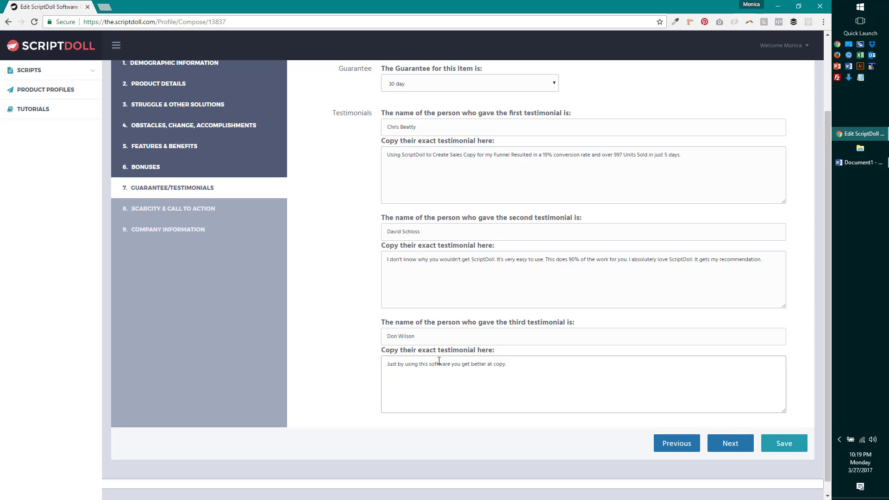
# Set the offer's scarcity to Availability with 100 copies
pyautogui.click(742, 443)
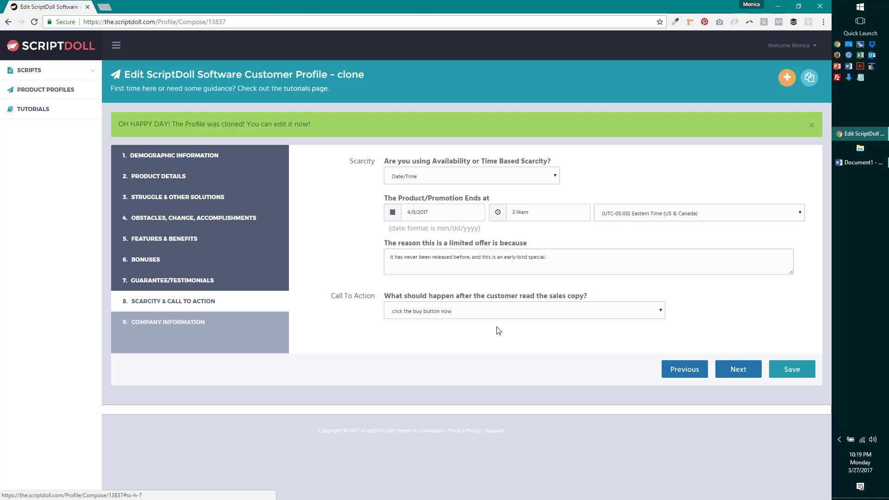
pyautogui.click(520, 175)
pyautogui.click(521, 189)
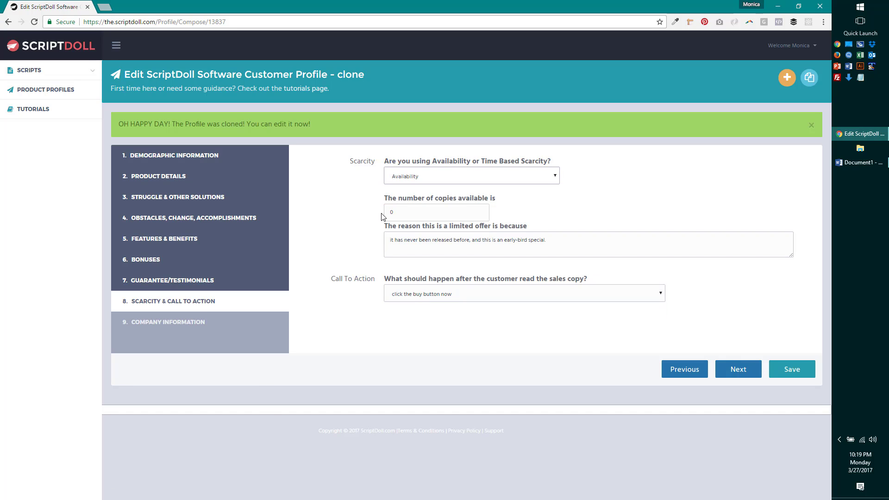
pyautogui.click(408, 215)
pyautogui.write('100')
# Reword the scarcity reason to cite this price and partner-authorized copy limits, keeping the buy-now call to action
pyautogui.click(562, 238)
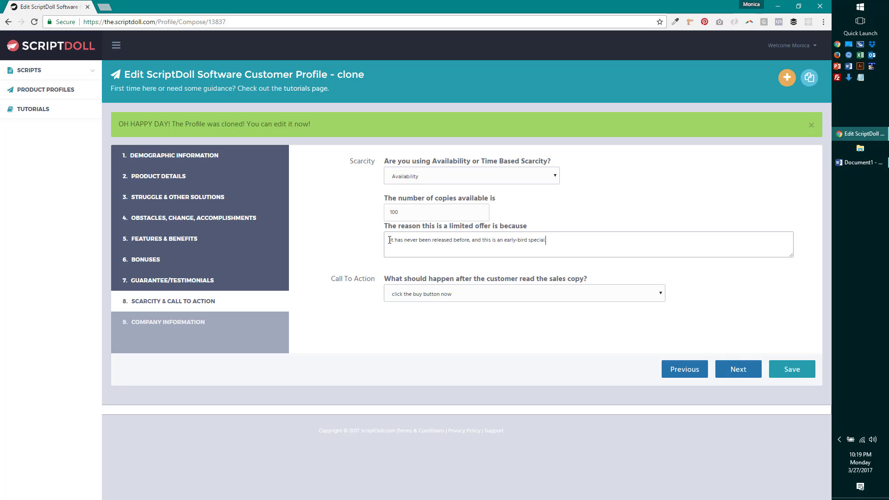
pyautogui.click(470, 240)
pyautogui.write('at this price')
pyautogui.moveTo(510, 241); pyautogui.dragTo(662, 247)
pyautogui.write("I'm only authoirized by my business partner to sell this many copies")
pyautogui.doubleClick(547, 240)
pyautogui.write('authorized')
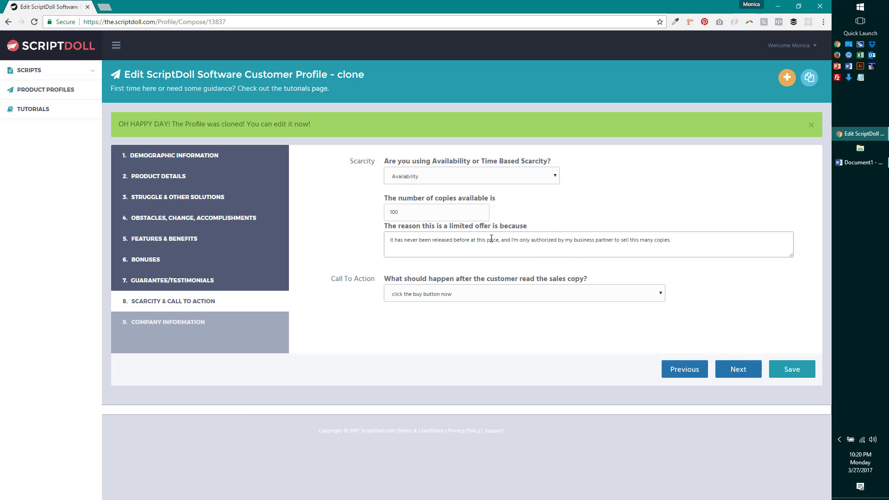
pyautogui.click(500, 239)
pyautogui.press('BackSpace')
pyautogui.click(515, 297)
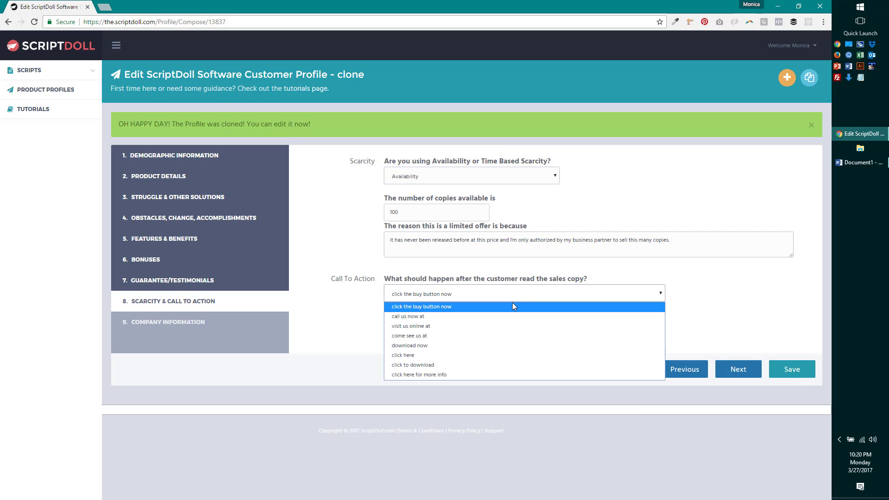
pyautogui.click(491, 304)
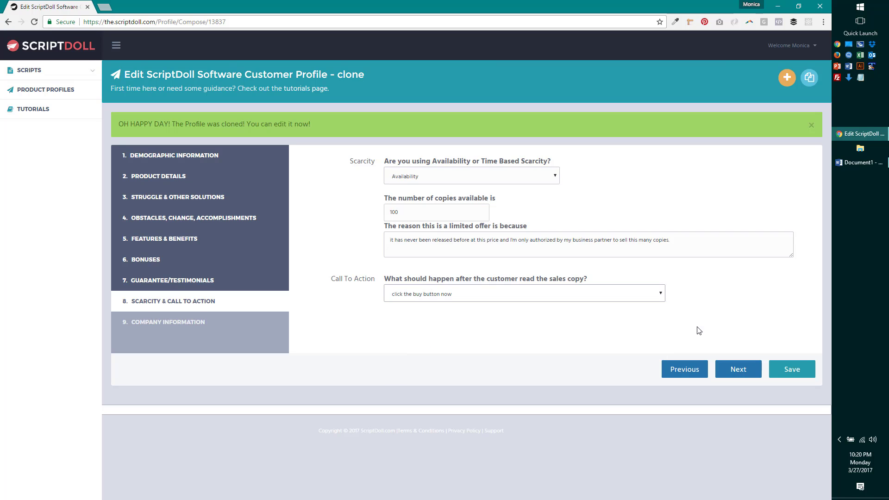
# Save the demo video profile and generate The Workhorse sales letter from it
pyautogui.click(738, 369)
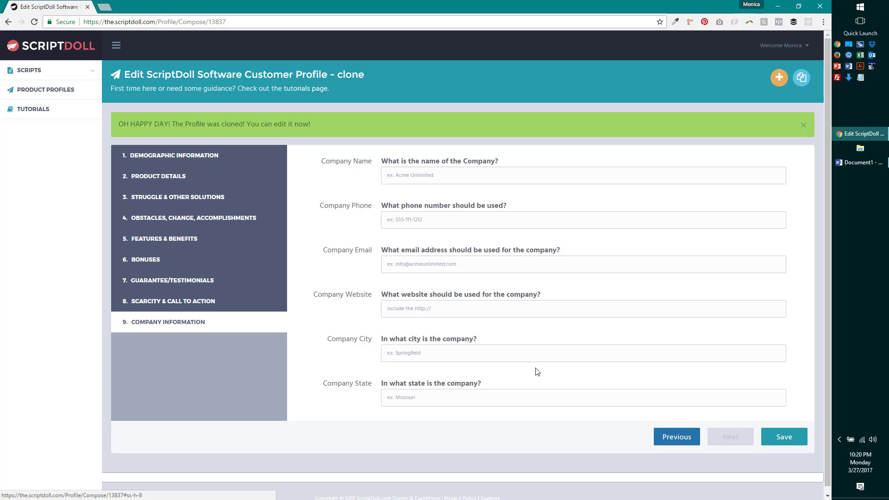
pyautogui.click(792, 440)
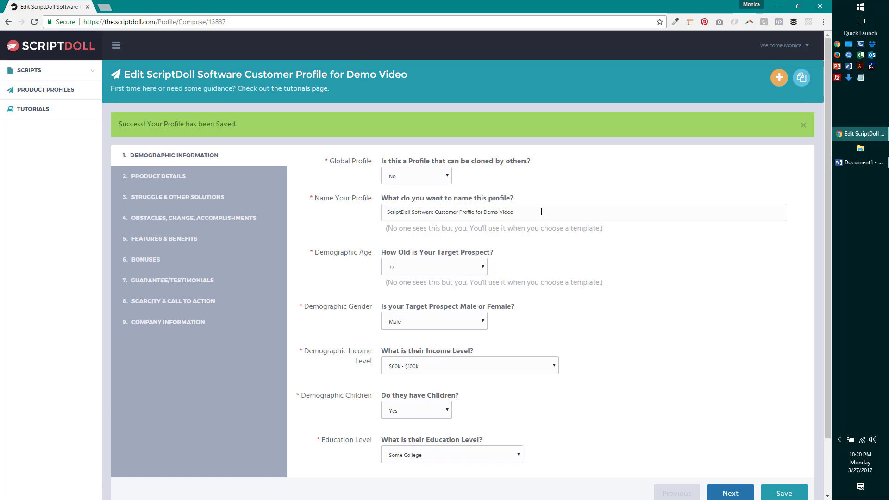
pyautogui.click(85, 74)
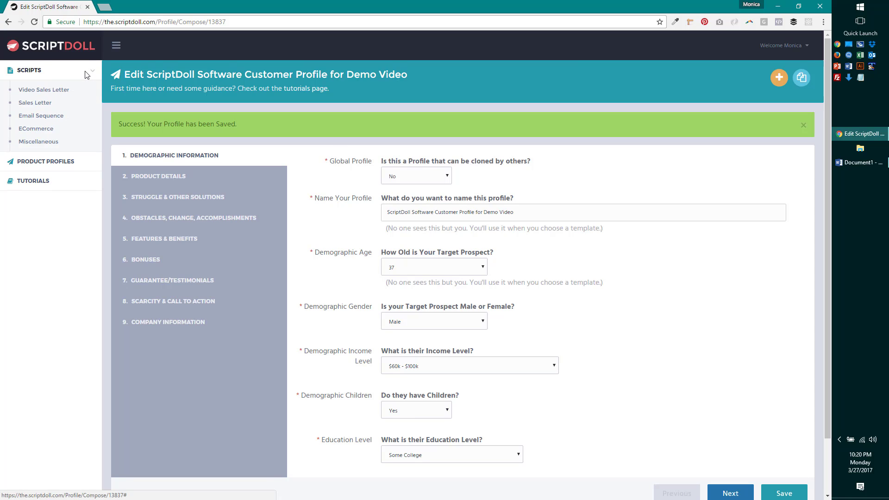
pyautogui.click(39, 103)
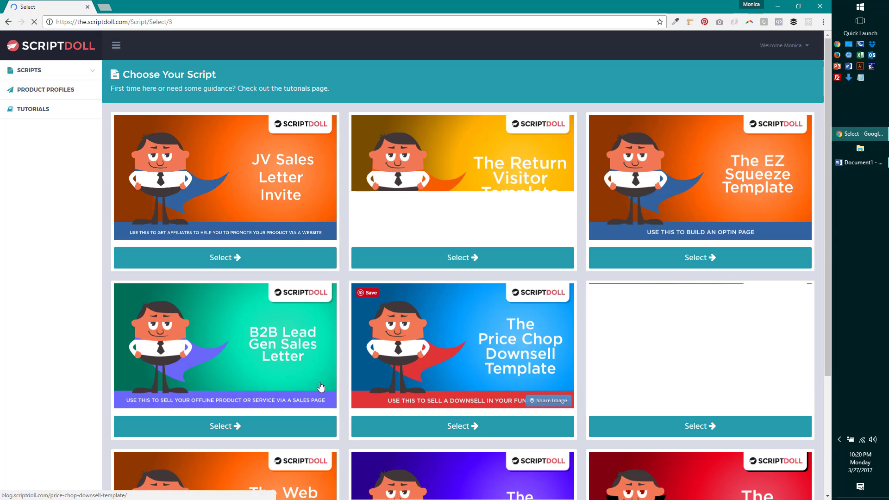
pyautogui.scroll(-3, 541, 374)
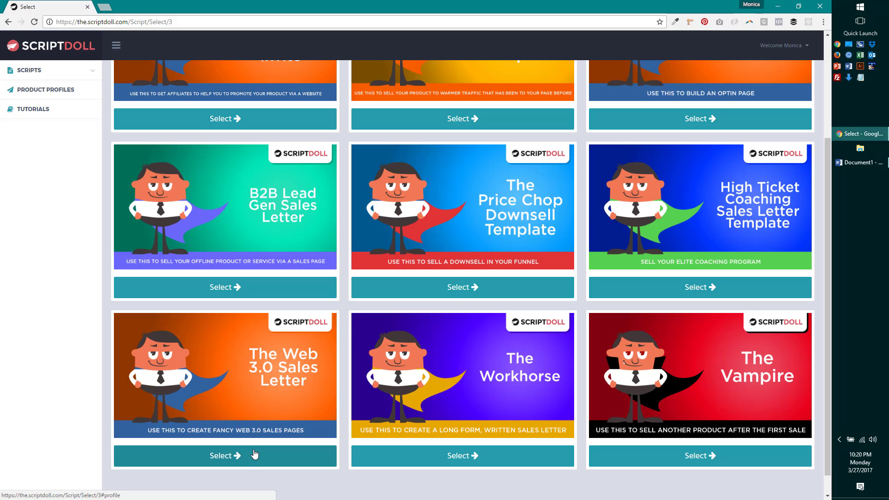
pyautogui.click(470, 461)
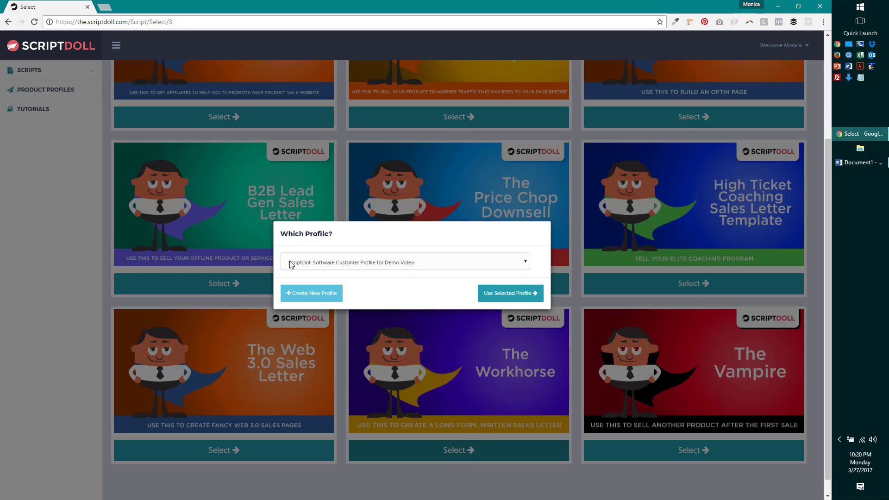
pyautogui.click(420, 265)
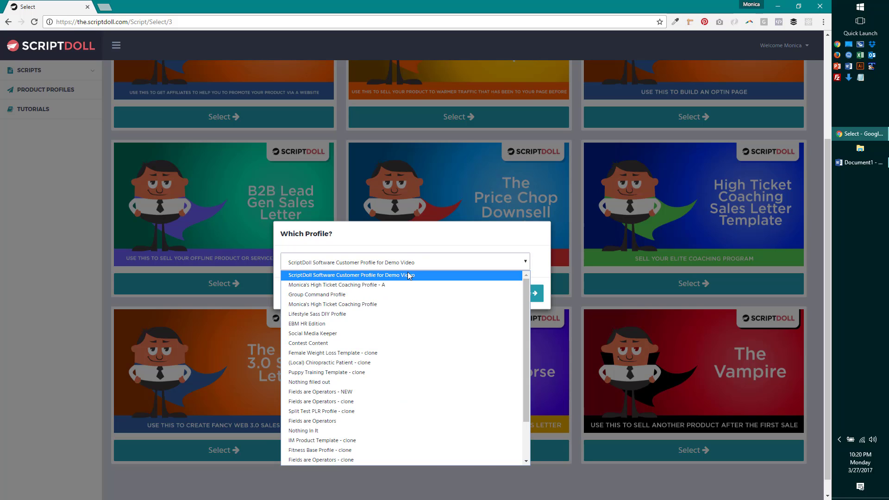
pyautogui.click(408, 274)
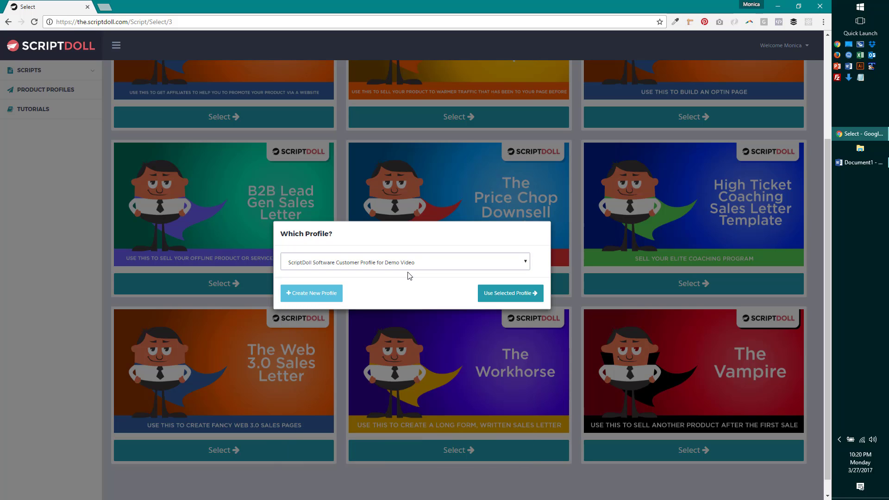
pyautogui.click(524, 300)
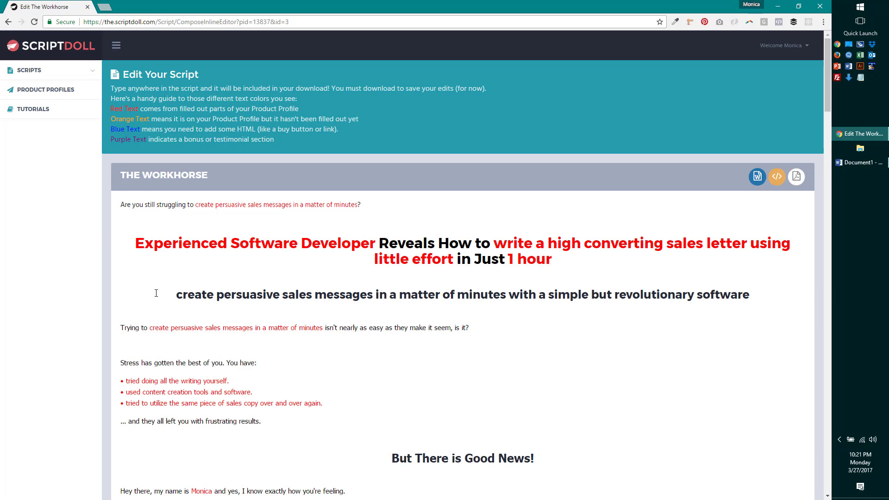
# Scroll down the Workhorse letter to the 'The Special software' line
pyautogui.moveTo(158, 294); pyautogui.dragTo(389, 295)
pyautogui.click(457, 358)
pyautogui.scroll(-3, 458, 357)
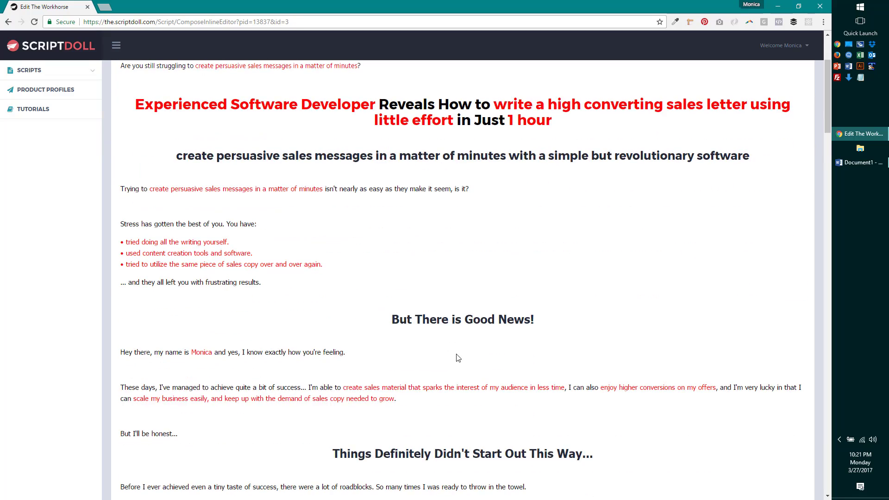
pyautogui.scroll(-3, 457, 357)
pyautogui.scroll(-3, 457, 356)
pyautogui.scroll(-3, 457, 354)
pyautogui.scroll(-3, 457, 355)
pyautogui.scroll(-3, 457, 354)
pyautogui.scroll(5, 458, 357)
pyautogui.scroll(5, 458, 358)
pyautogui.scroll(5, 458, 357)
pyautogui.scroll(3, 458, 357)
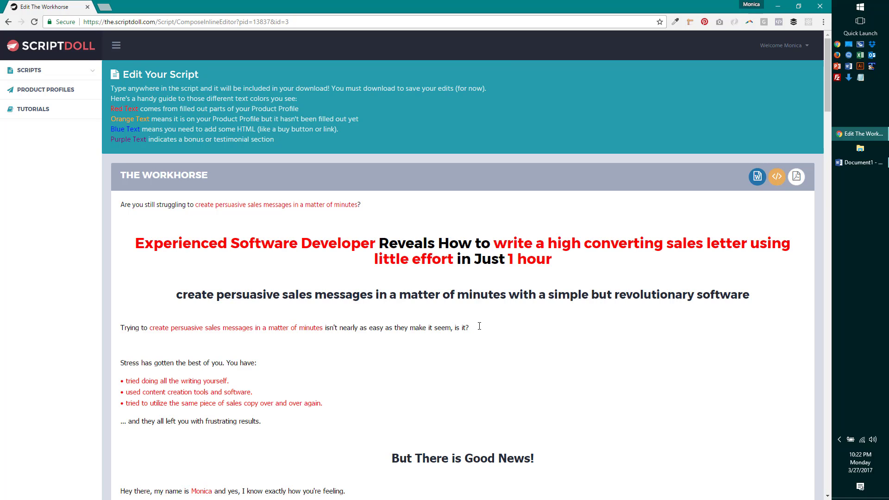
pyautogui.scroll(-5, 480, 326)
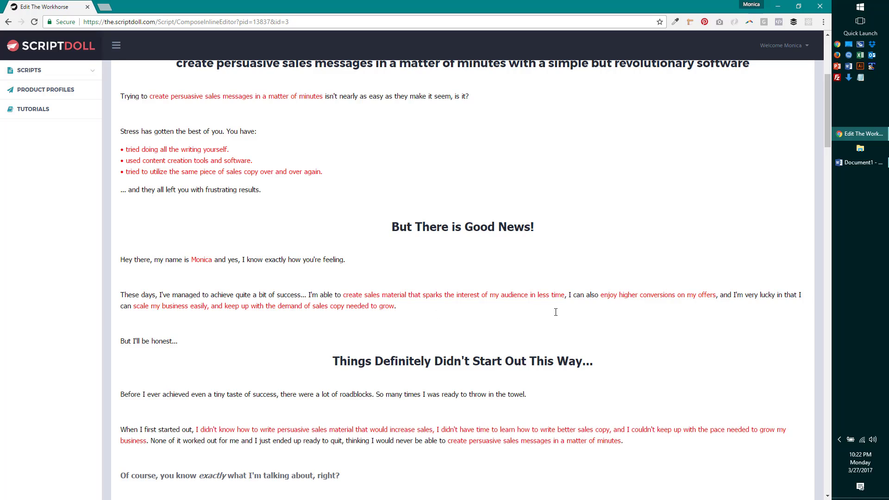
pyautogui.scroll(-2, 556, 312)
pyautogui.scroll(-1, 556, 312)
pyautogui.scroll(-4, 556, 312)
pyautogui.scroll(-1, 556, 312)
pyautogui.scroll(-4, 555, 312)
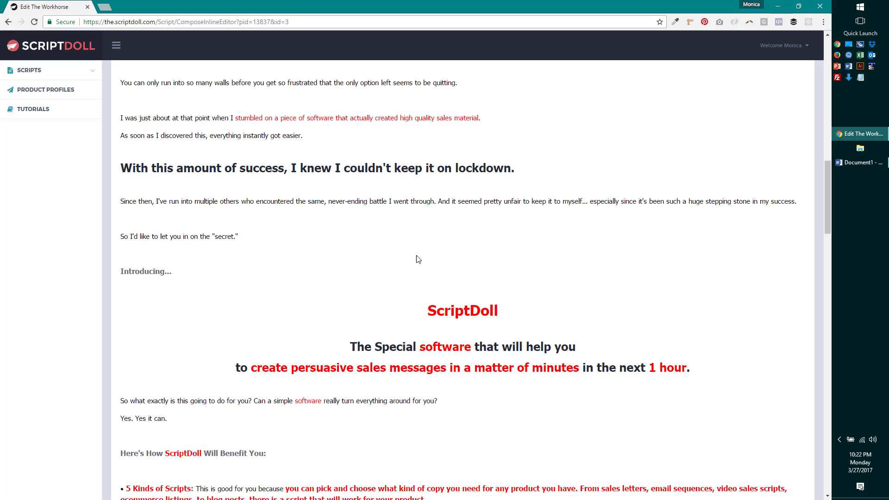
# Capitalise 'software' to 'Software' in 'The Special software that will help you'
pyautogui.click(253, 236)
pyautogui.scroll(-2, 188, 280)
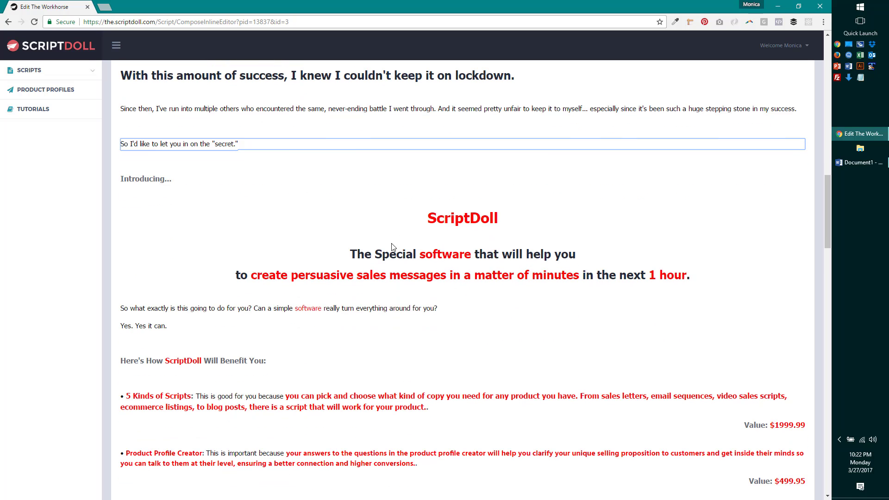
pyautogui.doubleClick(447, 251)
pyautogui.write('Software')
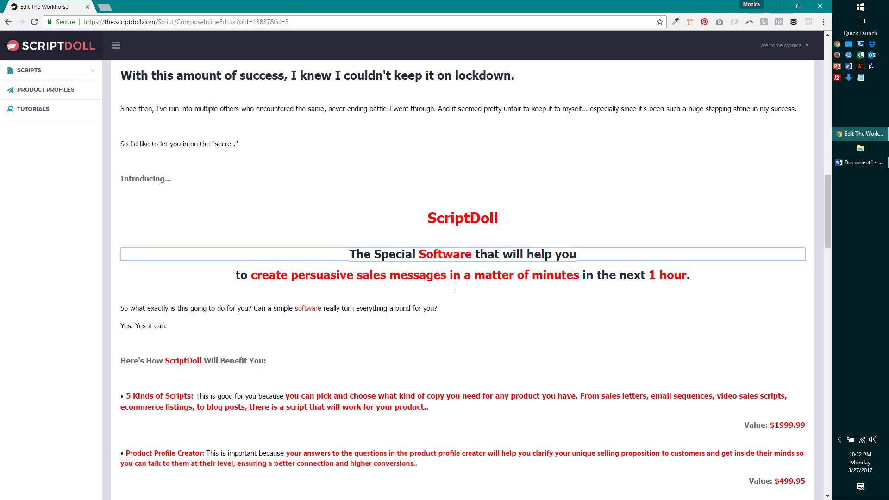
# Scroll through the testimonials to the 'What's the Catch?' pitch and free bonuses
pyautogui.scroll(-1, 452, 288)
pyautogui.scroll(-3, 452, 287)
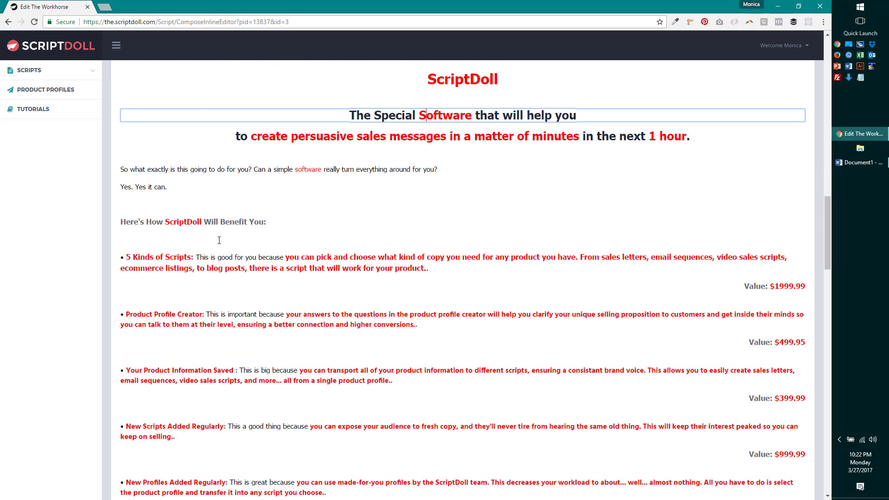
pyautogui.scroll(-6, 337, 240)
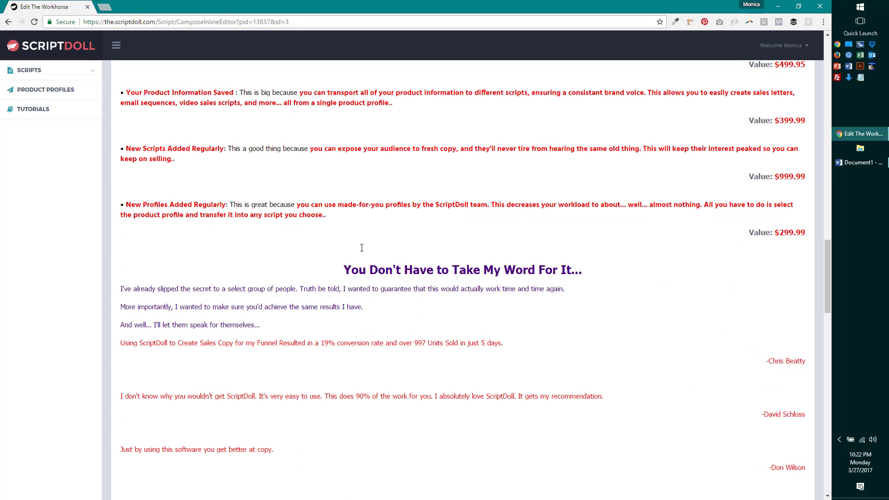
pyautogui.scroll(-1, 362, 248)
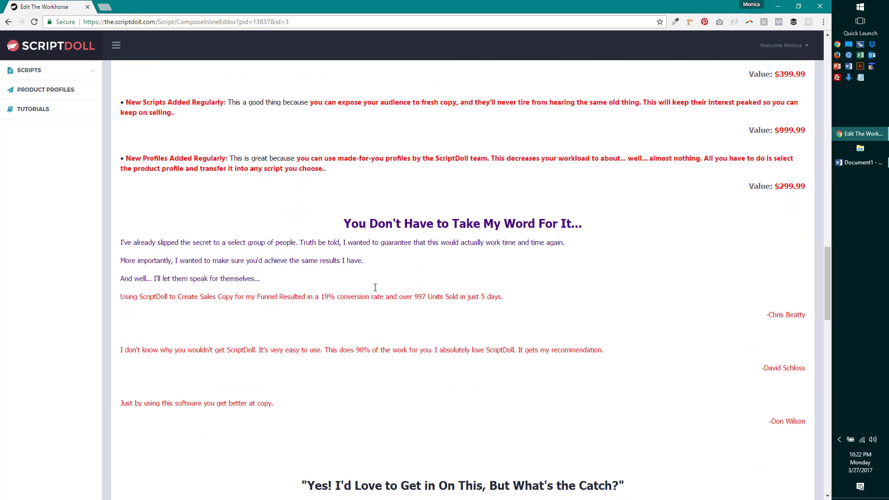
pyautogui.moveTo(230, 297); pyautogui.dragTo(428, 314)
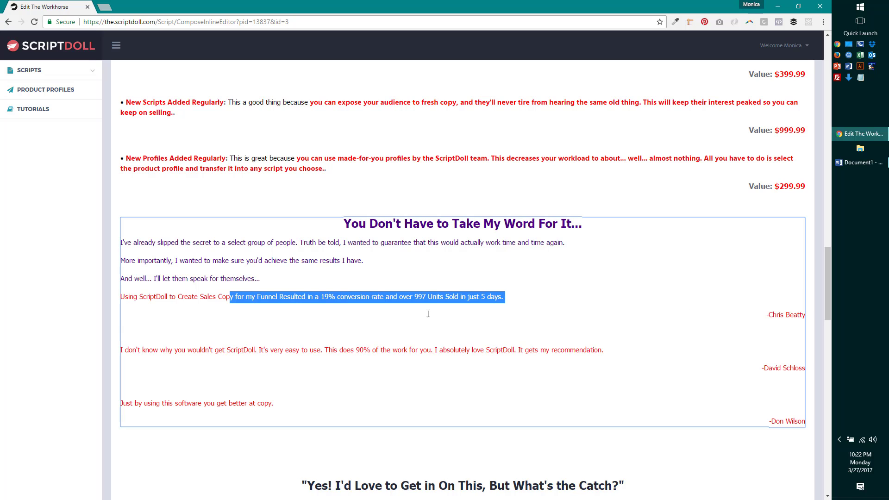
pyautogui.click(431, 261)
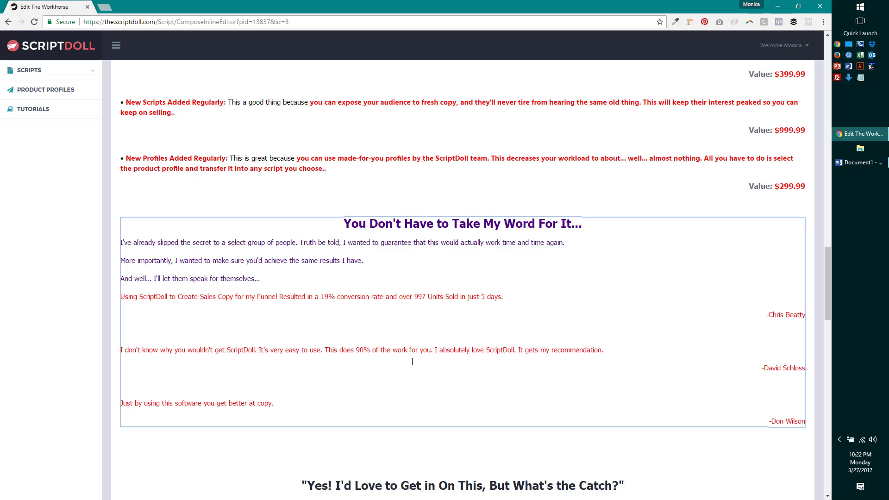
pyautogui.scroll(-2, 412, 361)
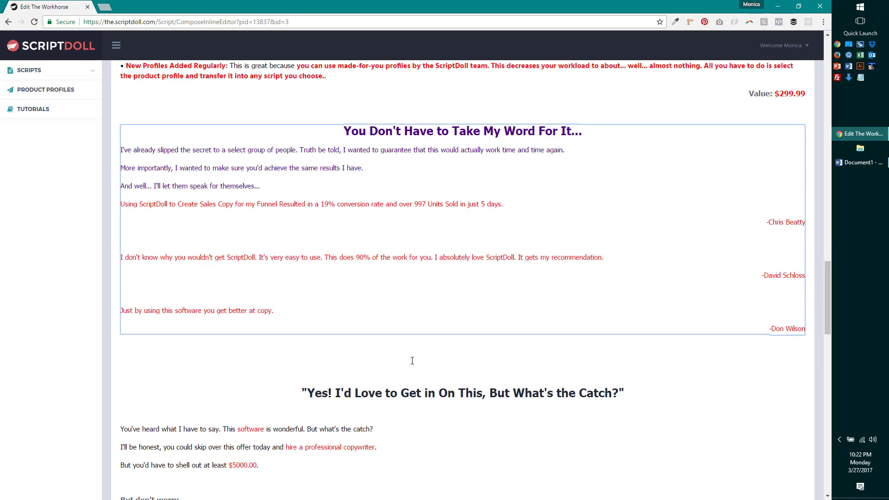
pyautogui.scroll(-1, 412, 361)
pyautogui.scroll(-2, 411, 359)
pyautogui.scroll(-1, 414, 341)
pyautogui.scroll(-1, 443, 319)
pyautogui.scroll(-1, 407, 299)
# Scroll past the bonuses and Bonuses Total Value line to the buy-button placeholder
pyautogui.moveTo(159, 324); pyautogui.dragTo(118, 326)
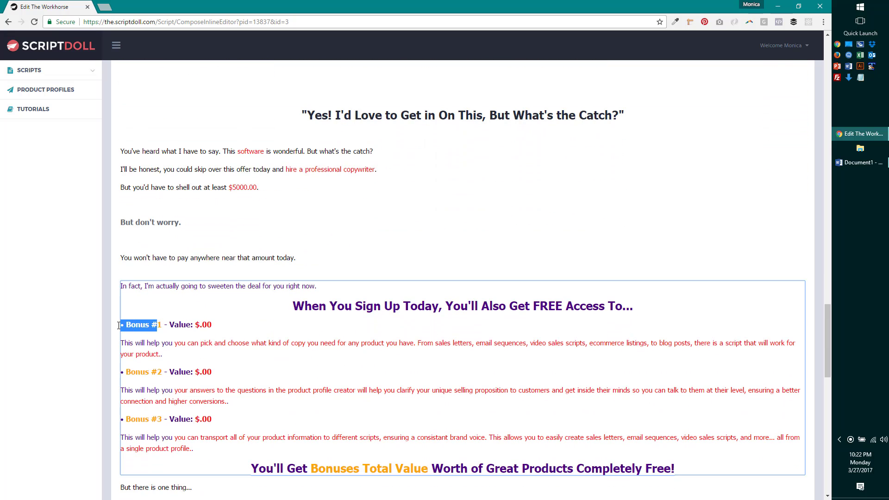
pyautogui.click(158, 327)
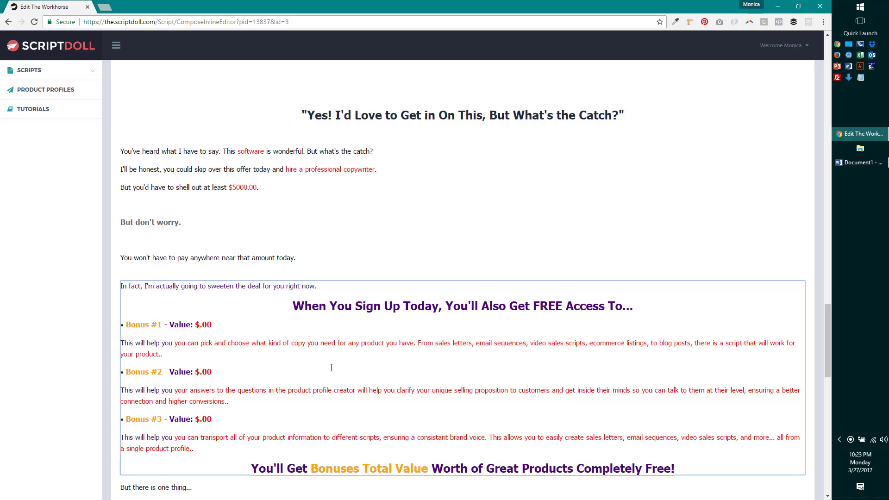
pyautogui.scroll(-1, 338, 357)
pyautogui.scroll(-1, 356, 324)
pyautogui.scroll(-2, 377, 290)
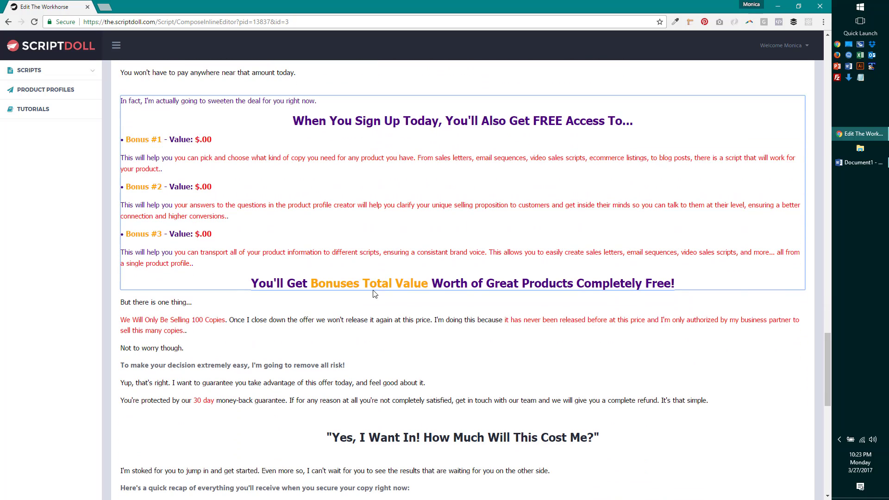
pyautogui.doubleClick(390, 278)
pyautogui.moveTo(311, 283); pyautogui.dragTo(430, 287)
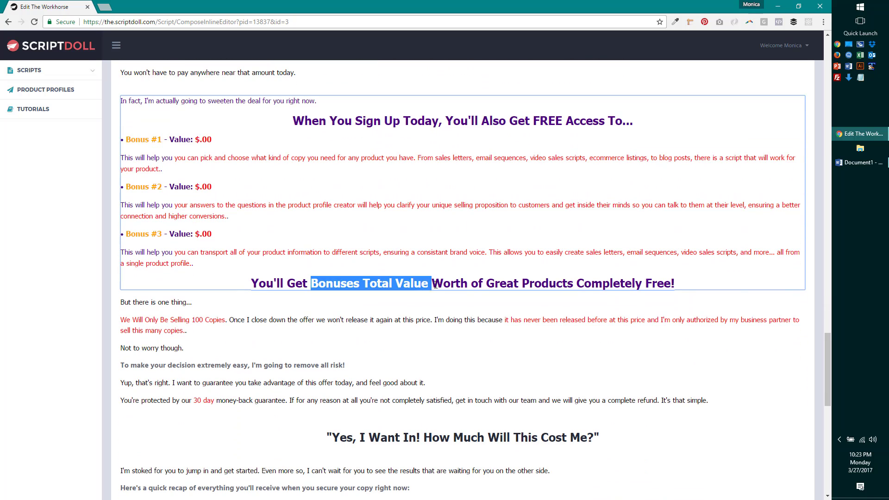
pyautogui.click(394, 346)
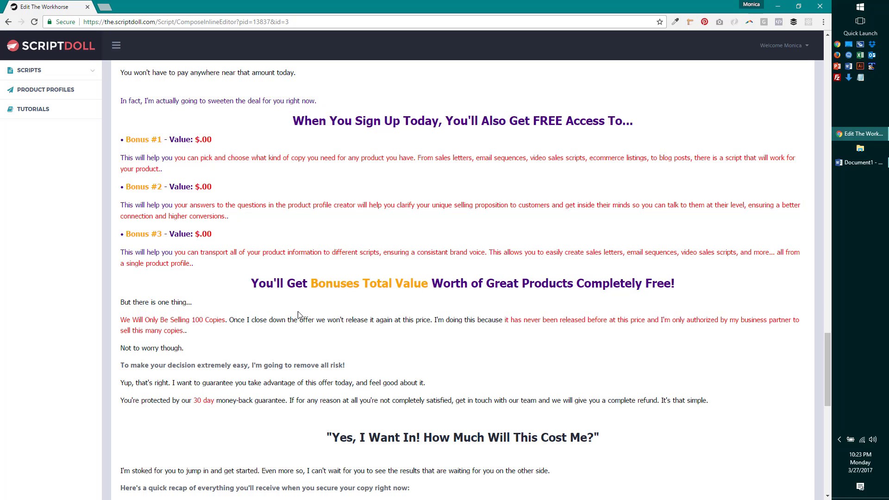
pyautogui.scroll(-3, 453, 422)
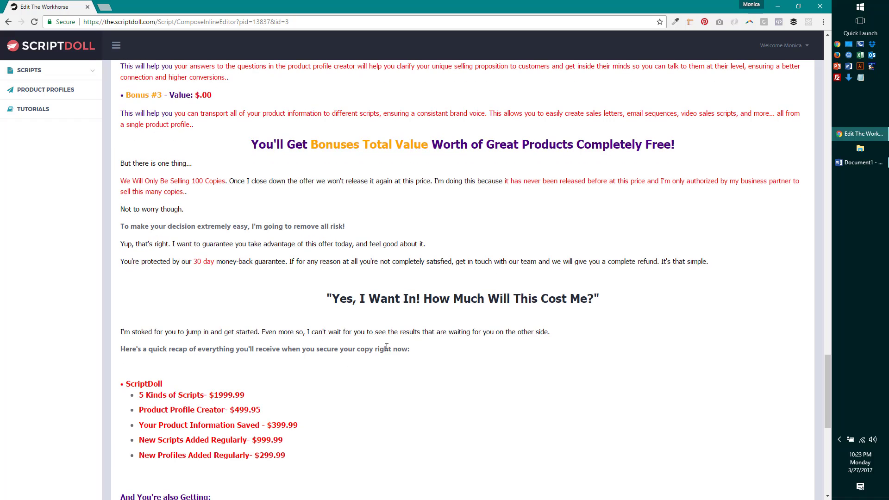
pyautogui.scroll(-3, 387, 347)
pyautogui.scroll(-3, 386, 347)
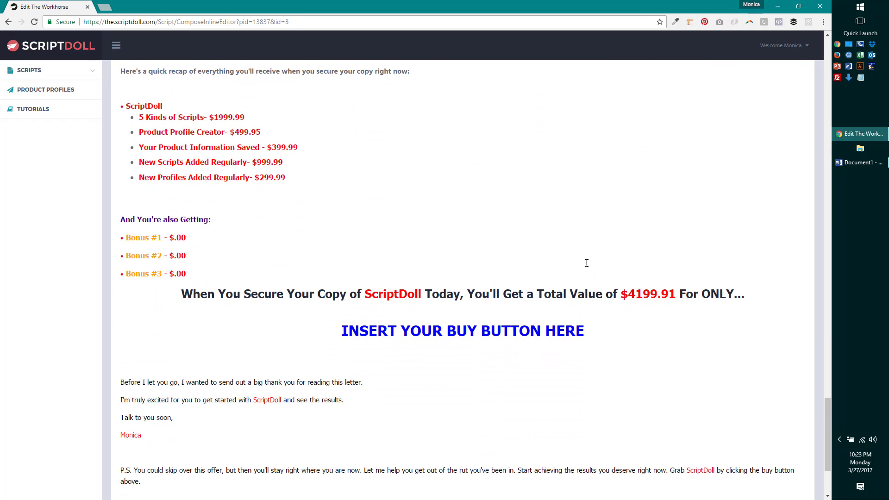
# Replace 'INSERT YOUR BUY BUTTON HERE' with '$99.95 per month'
pyautogui.tripleClick(307, 337)
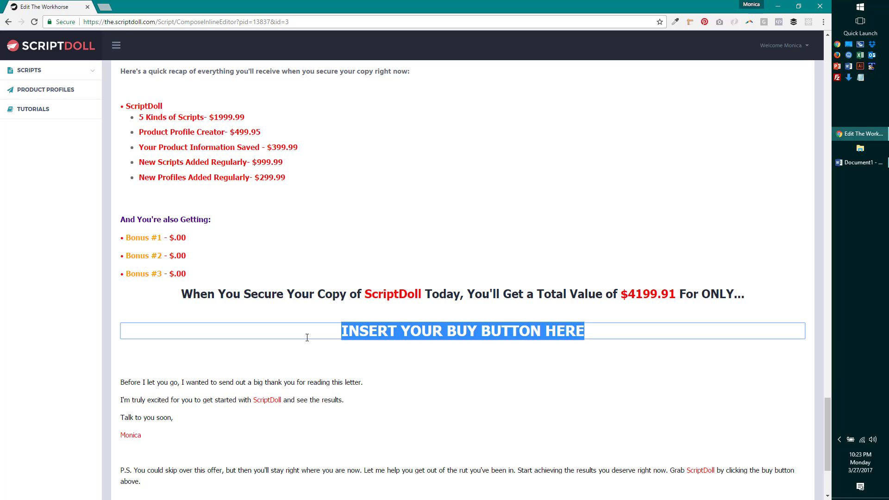
pyautogui.write('$99.99')
pyautogui.press('BackSpace')
pyautogui.write('5 per month')
pyautogui.scroll(-3, 307, 337)
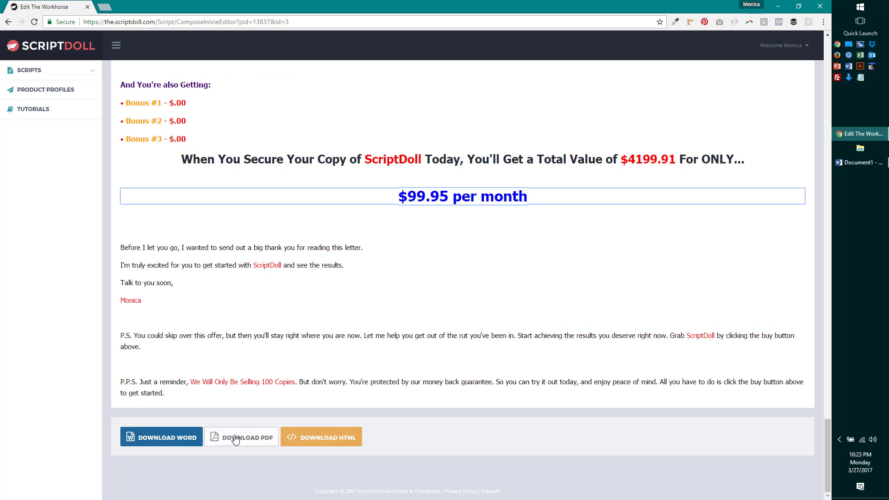
# Download the edited Workhorse letter as 'ScriptDoll-The Workhorse (2).doc'
pyautogui.click(191, 440)
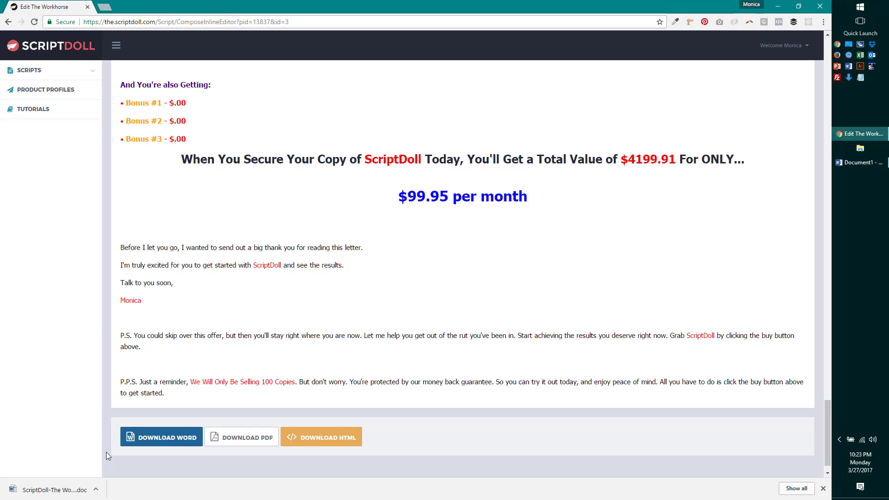
# Open the downloaded Workhorse .doc in Word, scroll through it, then return to ScriptDoll
pyautogui.click(82, 494)
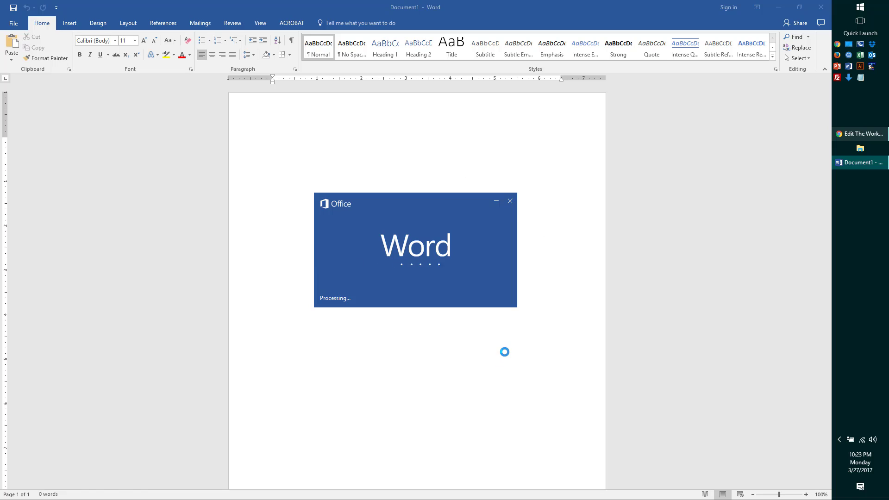
pyautogui.scroll(-5, 429, 299)
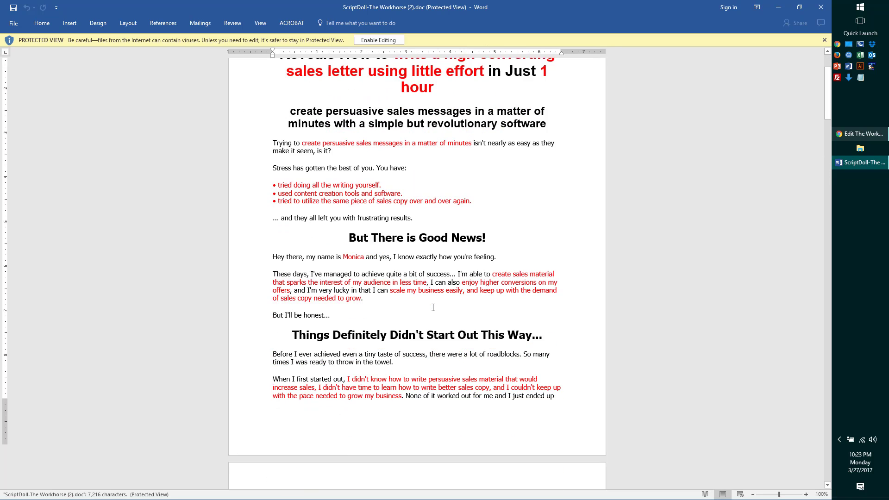
pyautogui.scroll(-5, 431, 301)
pyautogui.scroll(-8, 432, 304)
pyautogui.scroll(-10, 432, 307)
pyautogui.scroll(-3, 433, 308)
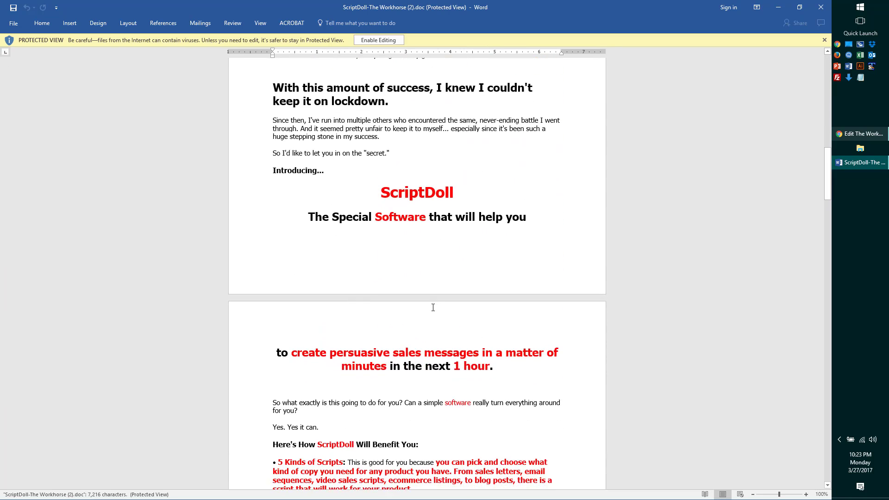
pyautogui.click(381, 218)
pyautogui.scroll(-1, 383, 221)
pyautogui.hotkey('alt', 'Tab')
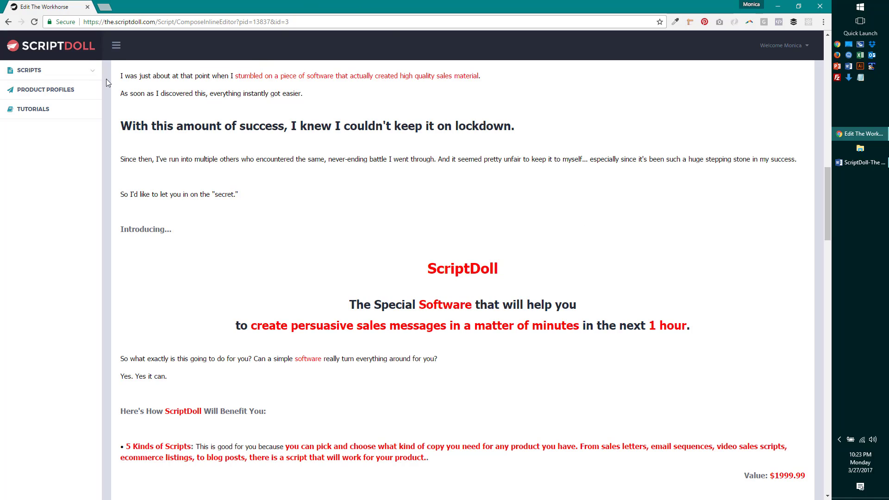
# Generate an Onboarding Email Sequence using the ScriptDoll Software Customer Profile for Demo Video
pyautogui.click(88, 71)
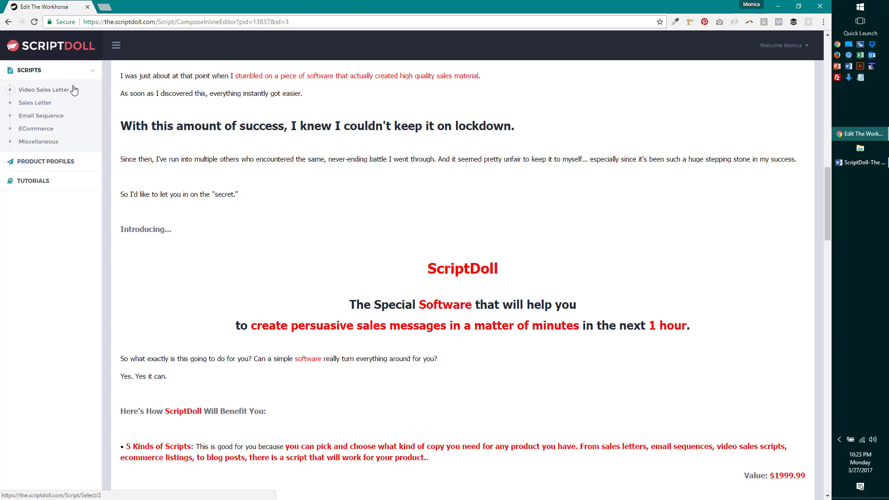
pyautogui.click(58, 116)
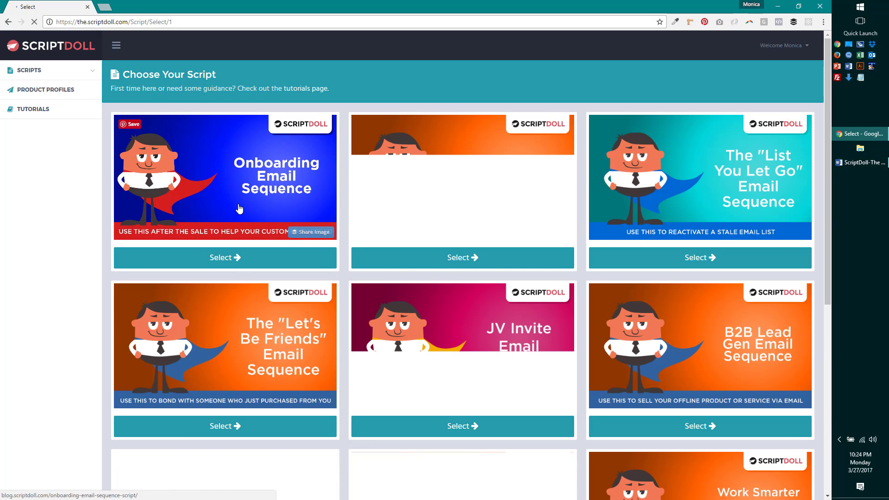
pyautogui.click(232, 262)
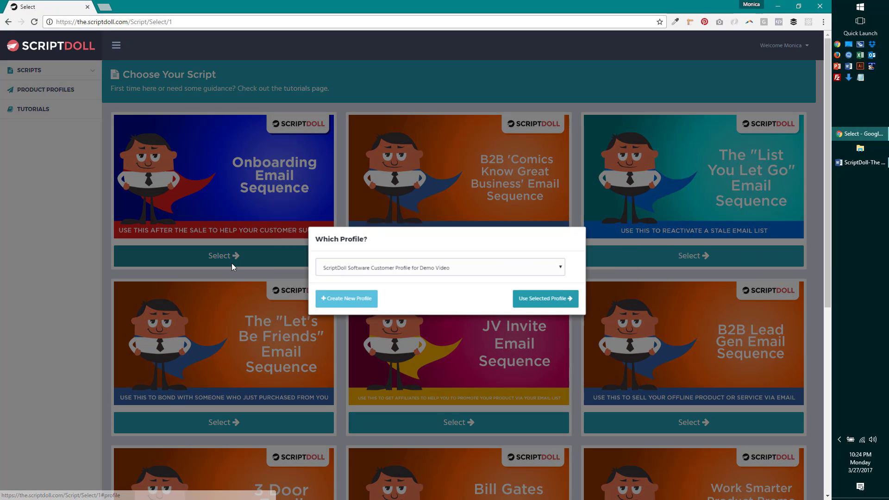
pyautogui.click(527, 300)
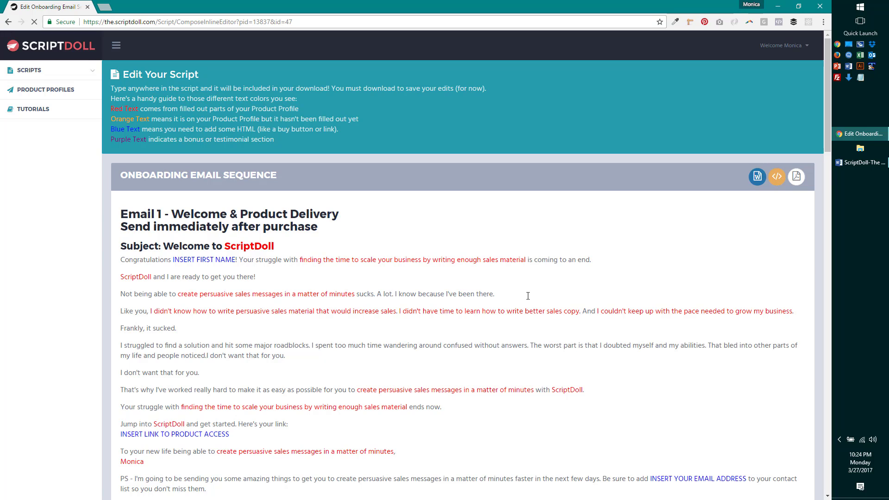
# Scroll through Email 1 past its product-access link line to Emails 2 and 3
pyautogui.moveTo(129, 214); pyautogui.dragTo(341, 228)
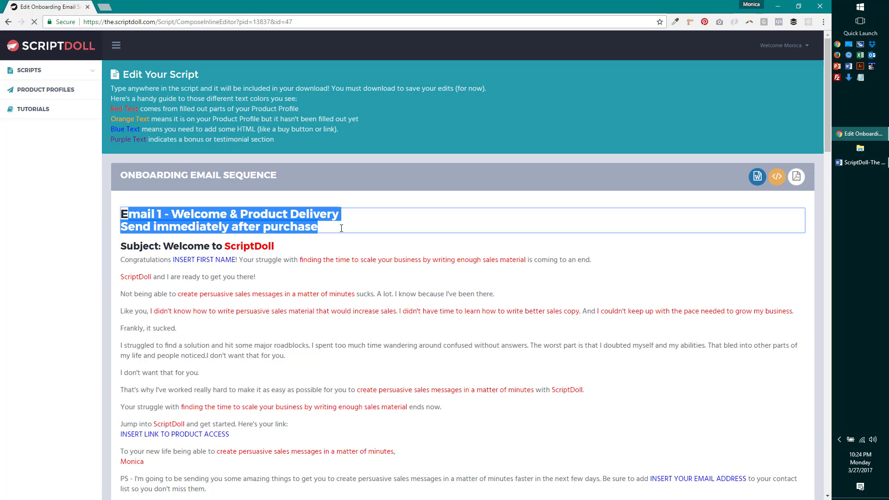
pyautogui.click(144, 228)
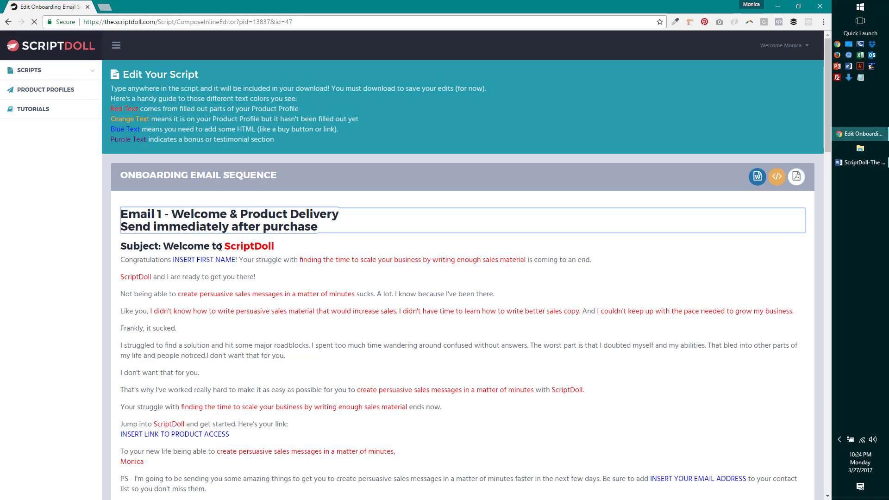
pyautogui.scroll(-1, 272, 312)
pyautogui.scroll(-2, 260, 277)
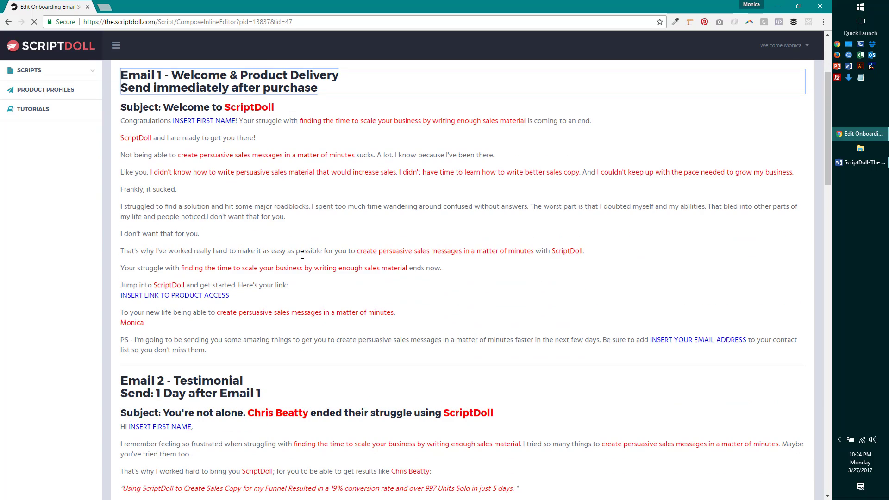
pyautogui.scroll(-2, 220, 227)
pyautogui.click(204, 204)
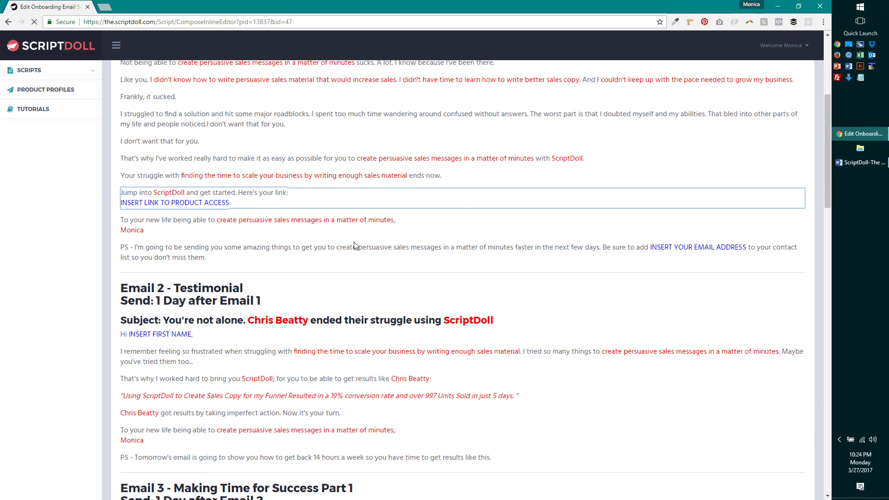
pyautogui.scroll(-1, 303, 183)
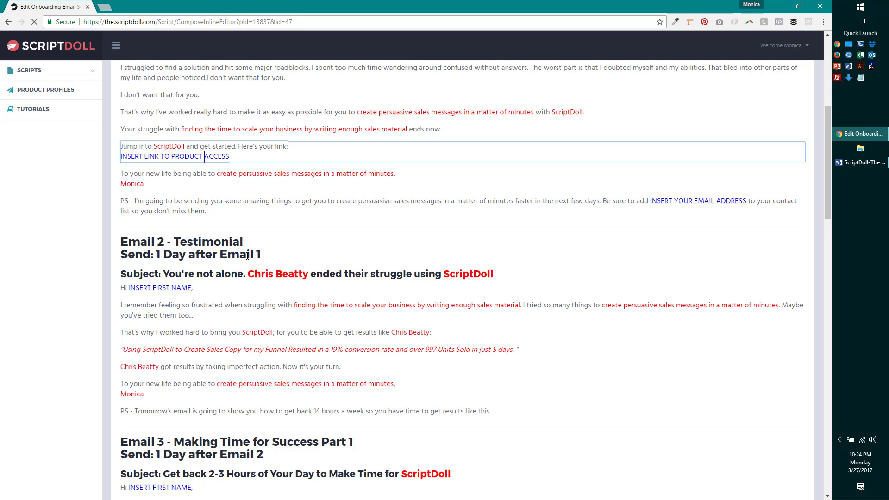
pyautogui.scroll(-1, 248, 256)
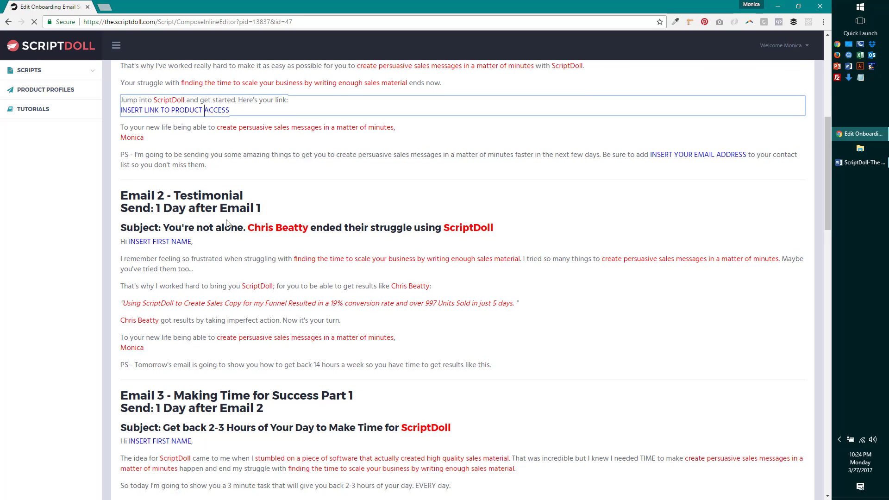
# Change 'their' to 'his' in the Email 2 subject line
pyautogui.click(357, 228)
pyautogui.doubleClick(357, 227)
pyautogui.write('his')
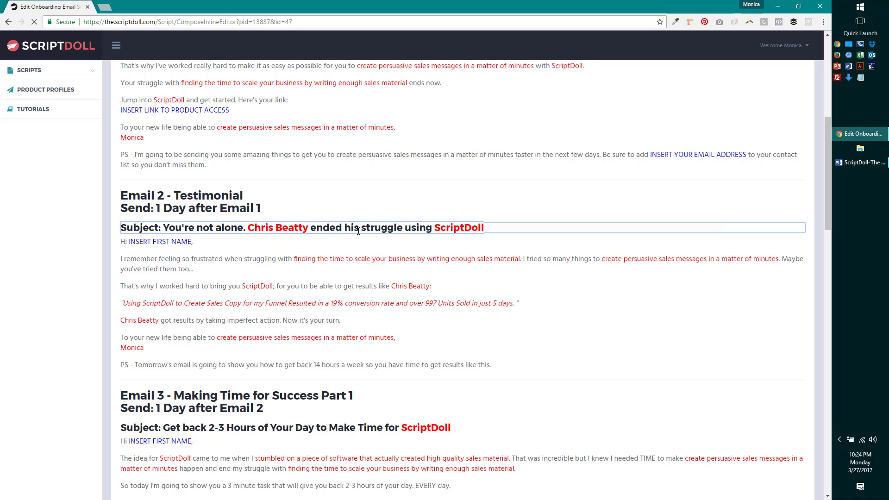
pyautogui.click(374, 272)
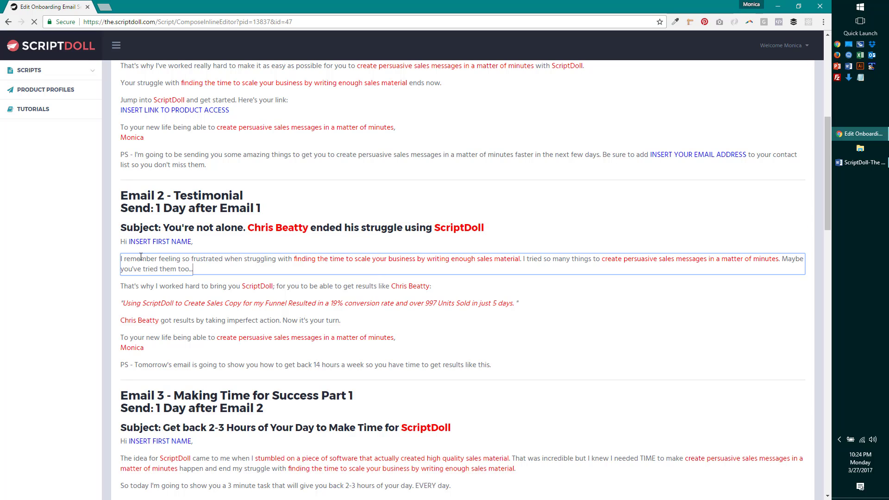
# Scroll through the remaining emails down to Email 6 'Will you help me?' and back up
pyautogui.scroll(-1, 425, 286)
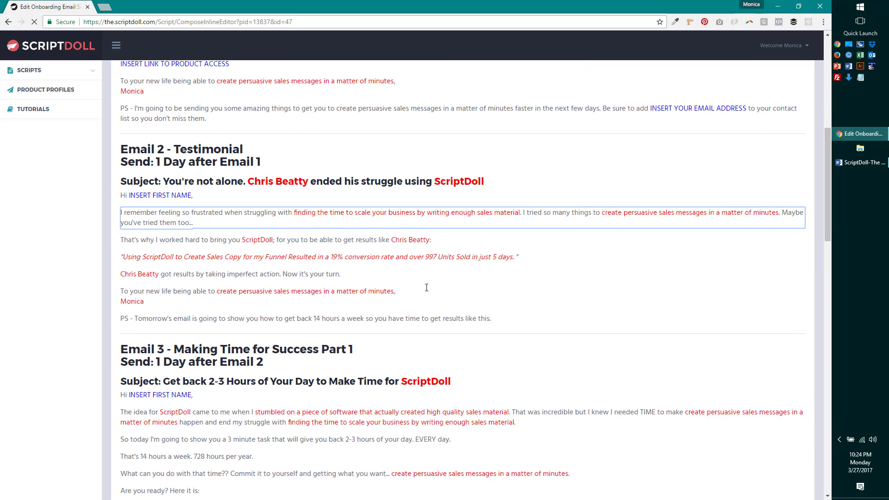
pyautogui.moveTo(149, 257); pyautogui.dragTo(577, 256)
pyautogui.click(560, 302)
pyautogui.scroll(-2, 162, 269)
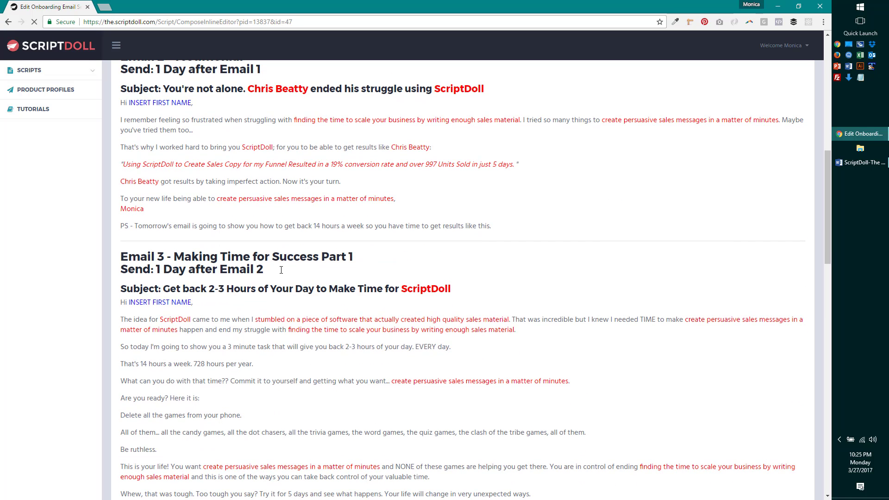
pyautogui.scroll(-1, 207, 267)
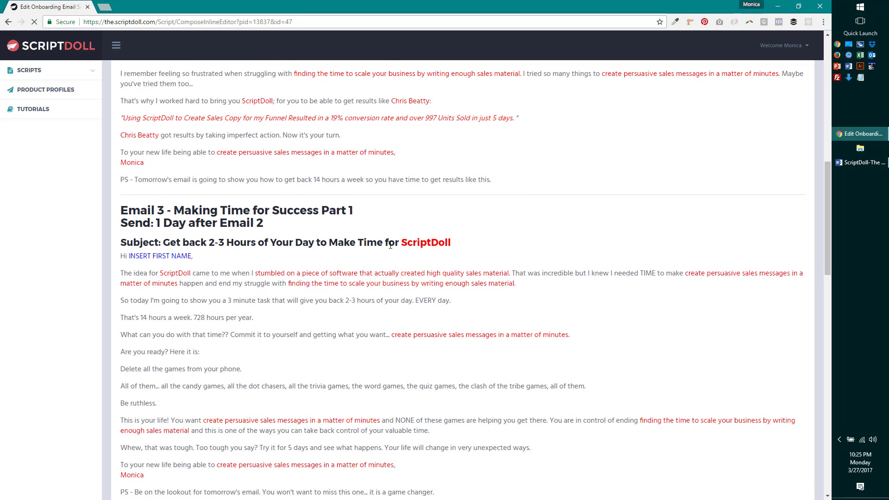
pyautogui.scroll(-2, 427, 290)
pyautogui.scroll(-3, 377, 313)
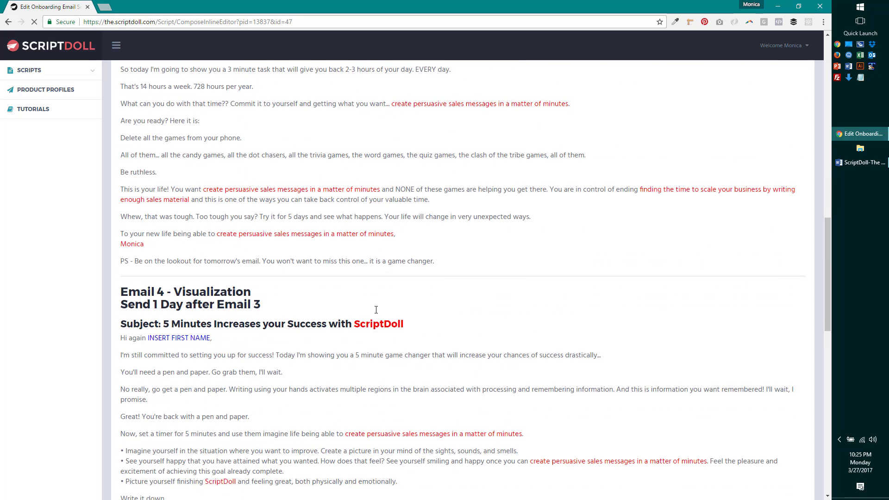
pyautogui.scroll(-1, 277, 287)
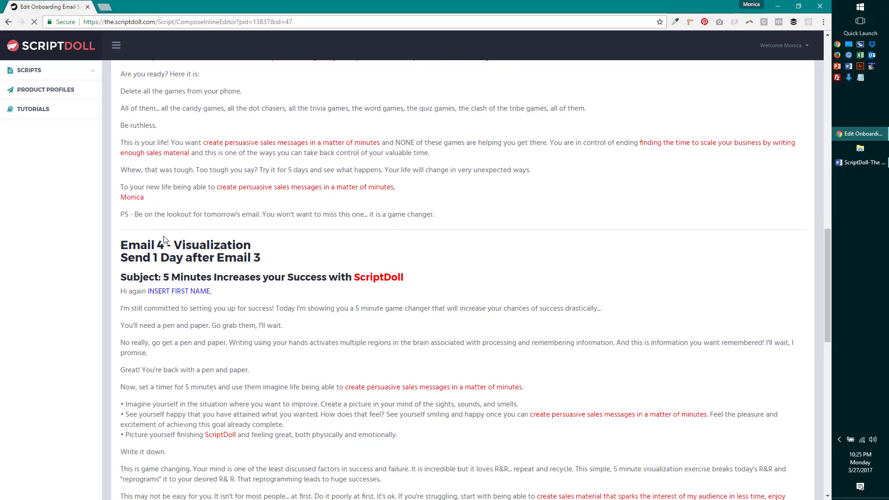
pyautogui.scroll(-4, 214, 267)
pyautogui.scroll(-4, 214, 267)
pyautogui.scroll(-3, 214, 278)
pyautogui.scroll(-2, 324, 315)
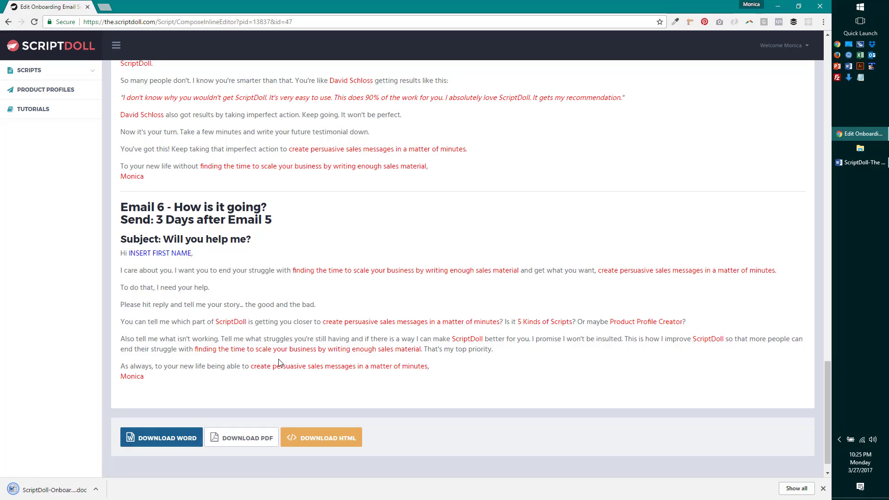
pyautogui.scroll(3, 276, 361)
pyautogui.scroll(10, 264, 352)
pyautogui.scroll(10, 247, 344)
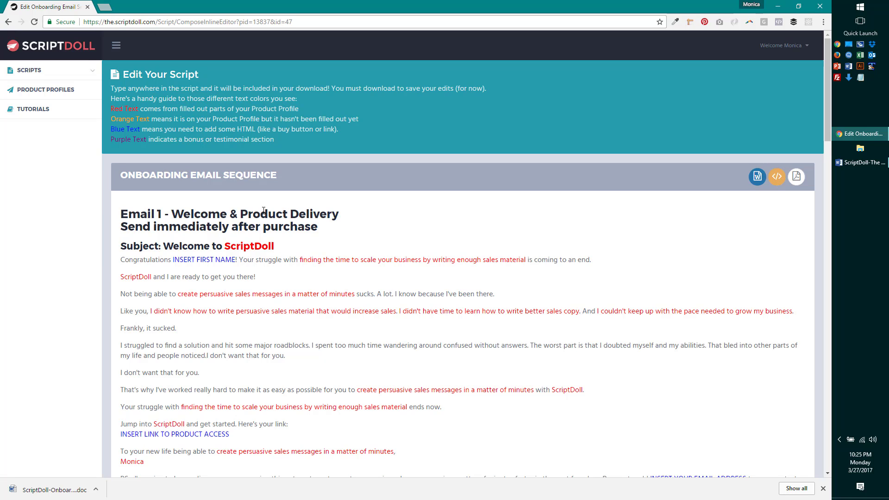
# Create the 'I Get Knocked Down by the 90's' VSL using the demo video profile
pyautogui.click(81, 70)
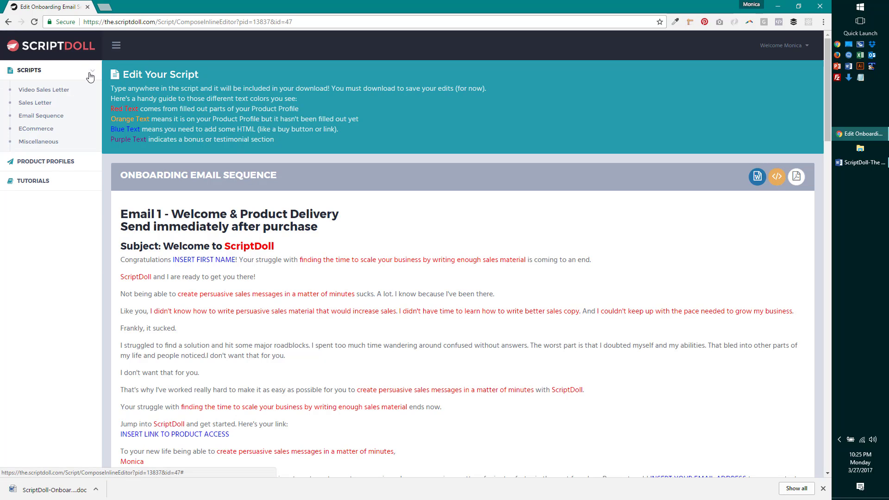
pyautogui.click(68, 89)
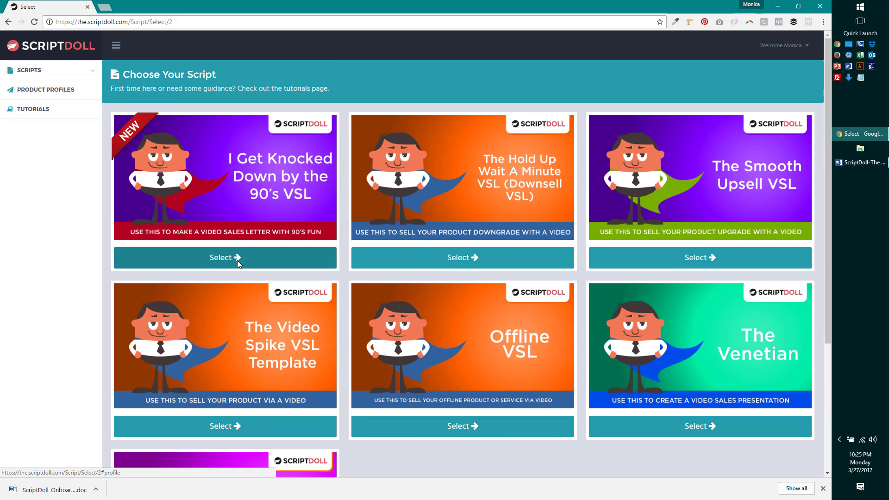
pyautogui.click(237, 260)
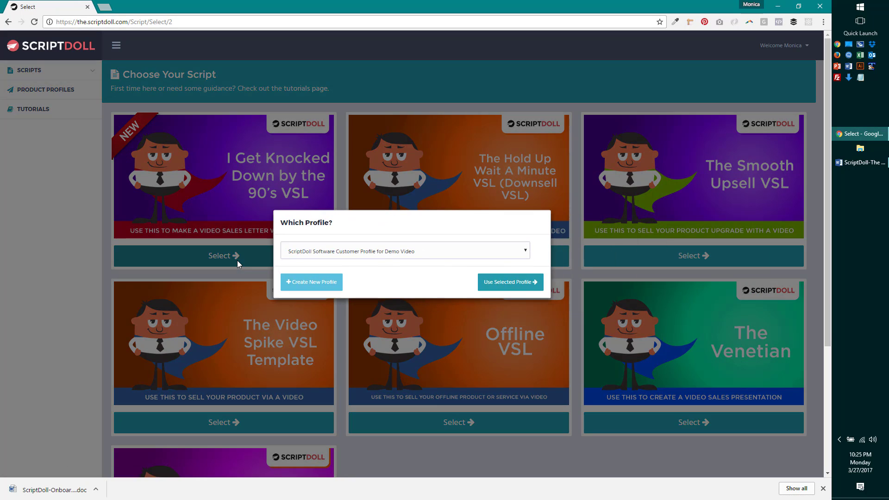
pyautogui.click(509, 282)
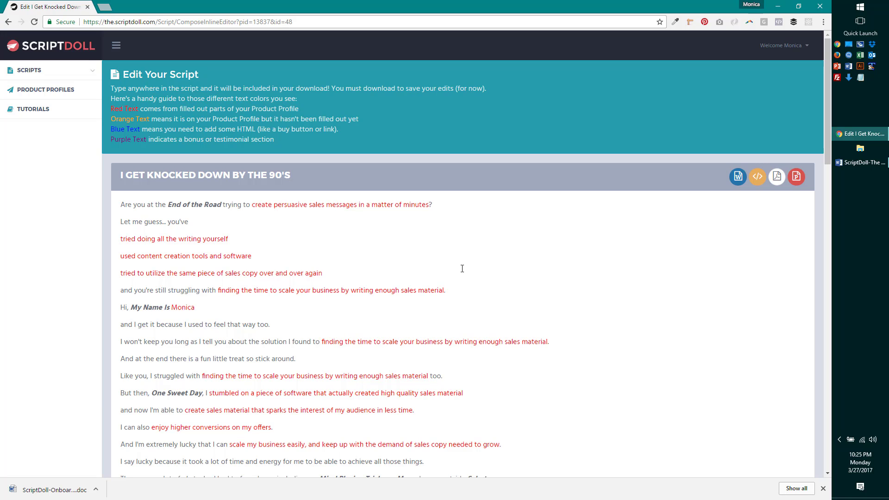
# Download the 90's VSL as a PowerPoint deck and open the 72-slide file
pyautogui.scroll(-1, 462, 269)
pyautogui.scroll(-5, 462, 269)
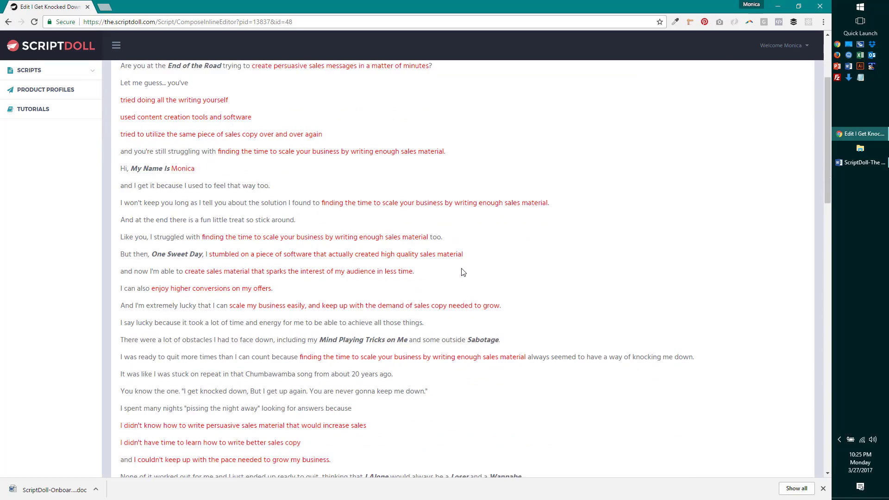
pyautogui.scroll(-6, 462, 268)
pyautogui.scroll(-8, 462, 268)
pyautogui.scroll(3, 463, 273)
pyautogui.scroll(-2, 463, 272)
pyautogui.scroll(-5, 463, 269)
pyautogui.click(420, 420)
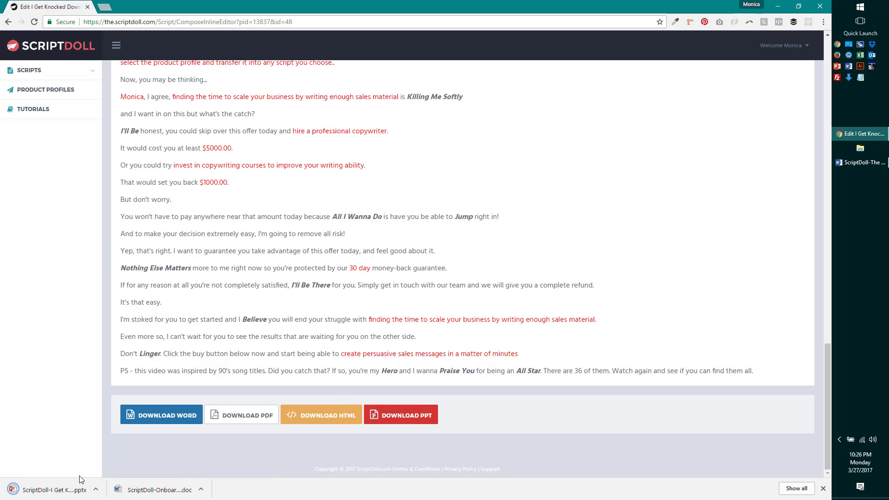
pyautogui.click(77, 490)
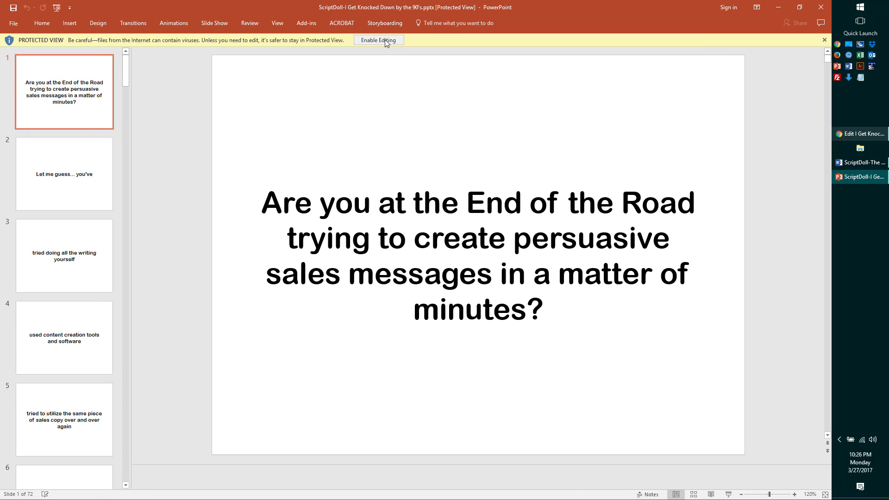
# Page through the VSL deck thumbnails from slide 2 to slide 8
pyautogui.click(57, 184)
pyautogui.click(74, 289)
pyautogui.click(67, 372)
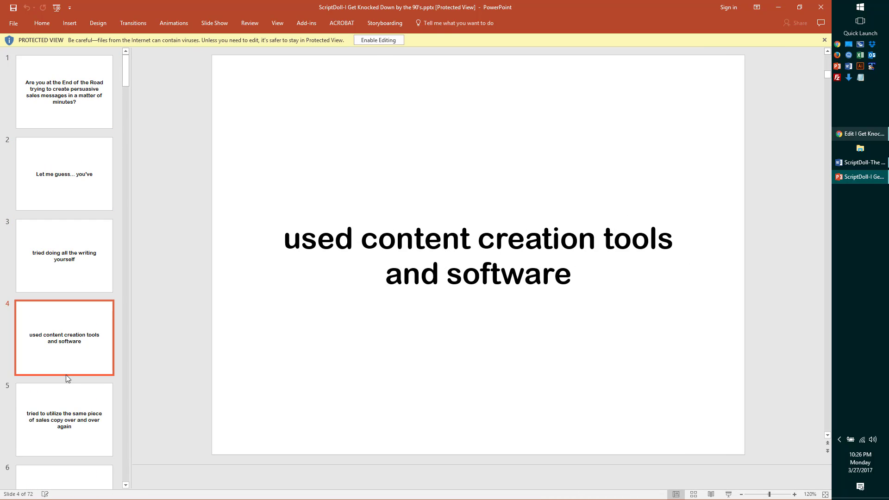
pyautogui.click(65, 397)
pyautogui.scroll(-2, 63, 396)
pyautogui.click(64, 397)
pyautogui.scroll(-2, 64, 397)
pyautogui.click(63, 397)
# Continue down the deck past slide 19 to slide 22's 'persuasive sales material' line
pyautogui.press('Down')
pyautogui.press('Down')
pyautogui.press('Down')
pyautogui.press('Down')
pyautogui.press('Down')
pyautogui.press('Down')
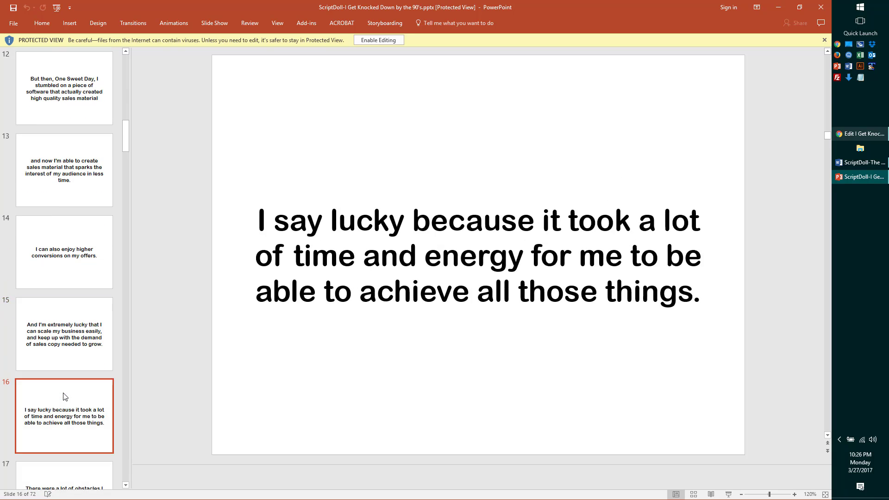
pyautogui.press('Down')
pyautogui.press('Down')
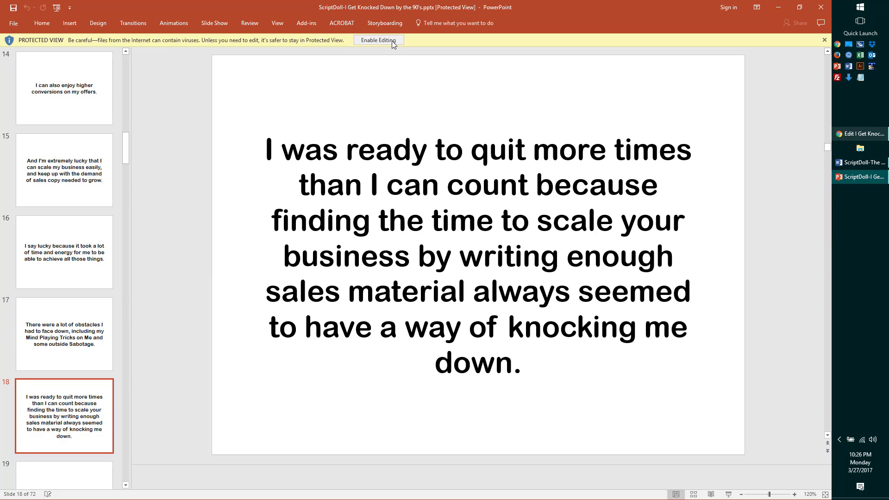
pyautogui.click(52, 472)
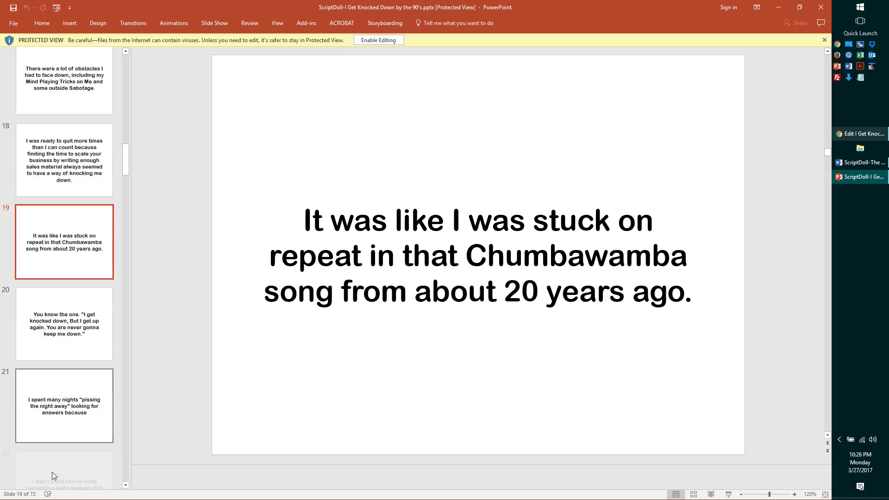
pyautogui.scroll(-1, 52, 472)
pyautogui.press('Down')
pyautogui.press('Down')
pyautogui.press('Down')
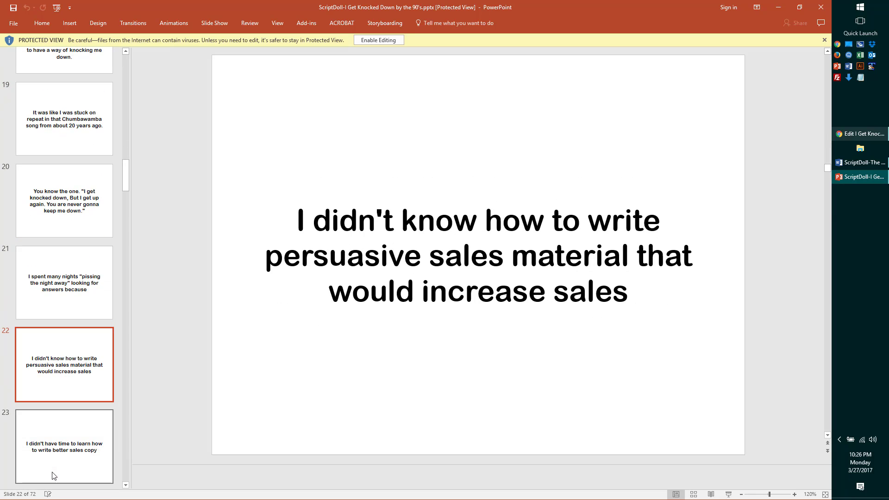
# Minimize PowerPoint and expand the Scripts submenu in ScriptDoll's sidebar
pyautogui.click(779, 10)
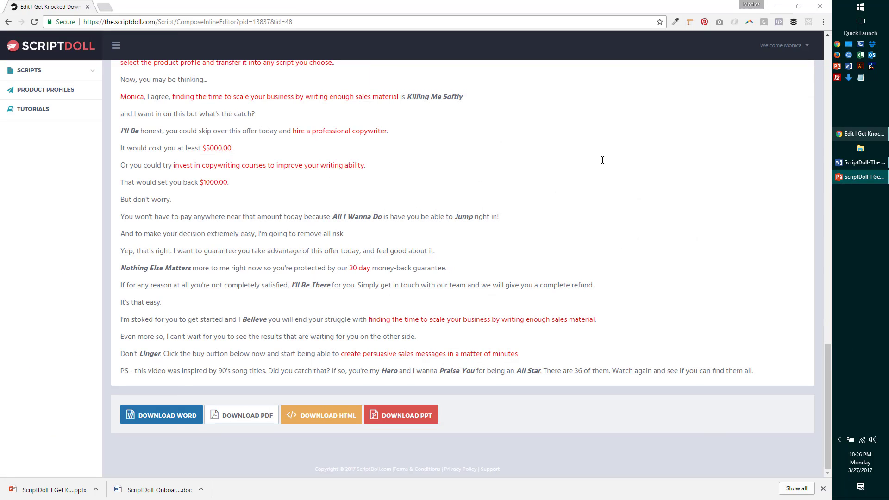
pyautogui.click(76, 72)
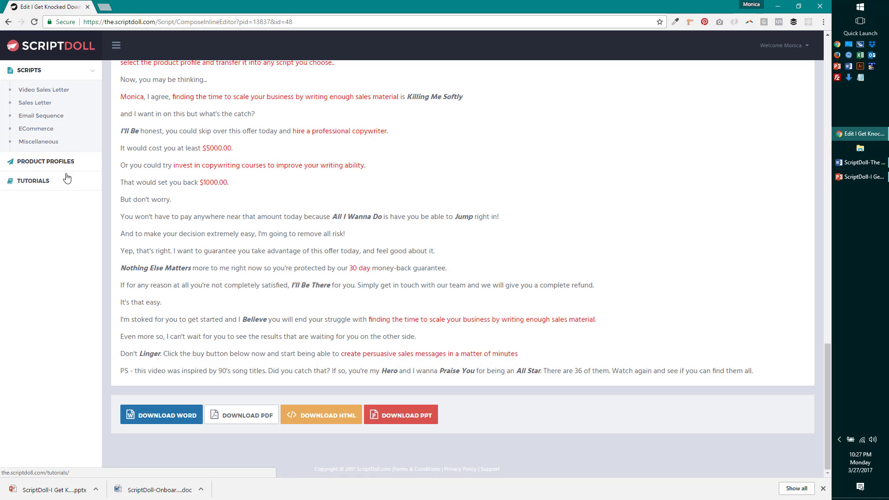
pyautogui.moveTo(49, 182)
pyautogui.mouseDown()
pyautogui.moveTo(74, 208)
pyautogui.moveTo(78, 193)
pyautogui.mouseUp()
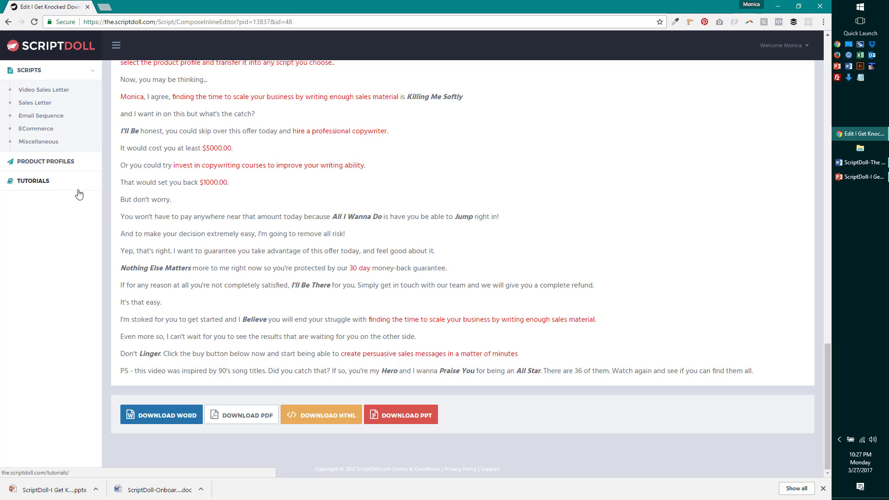